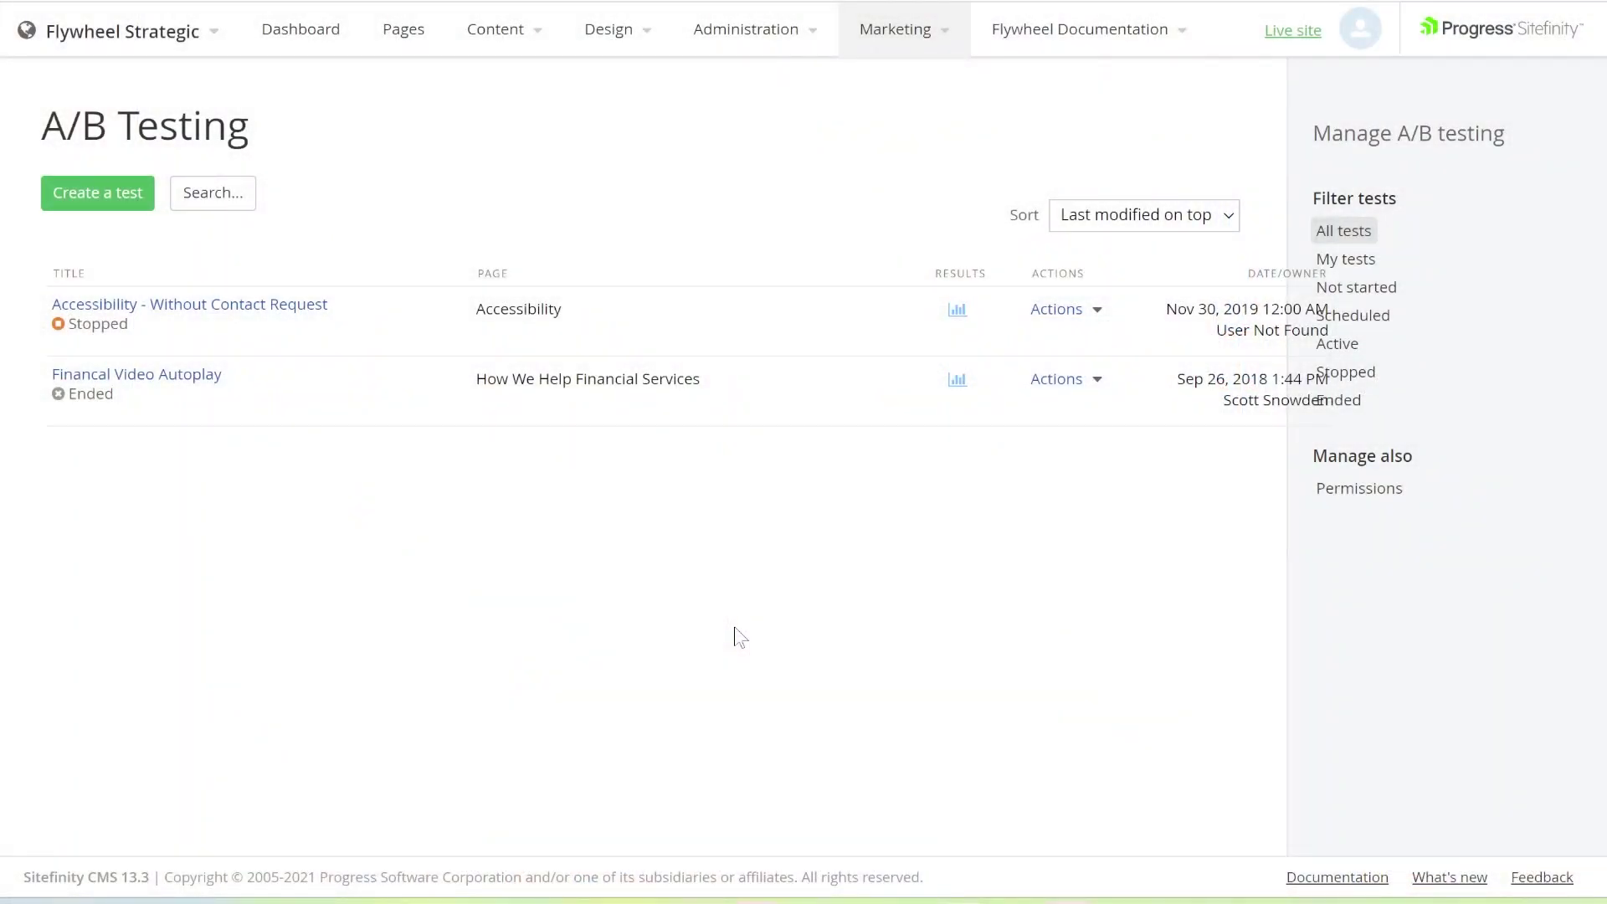
Step: Title the new A/B test 'Sitefinity Insight Lead Conversion' and begin describing its layout hypothesis
left_click(107, 201)
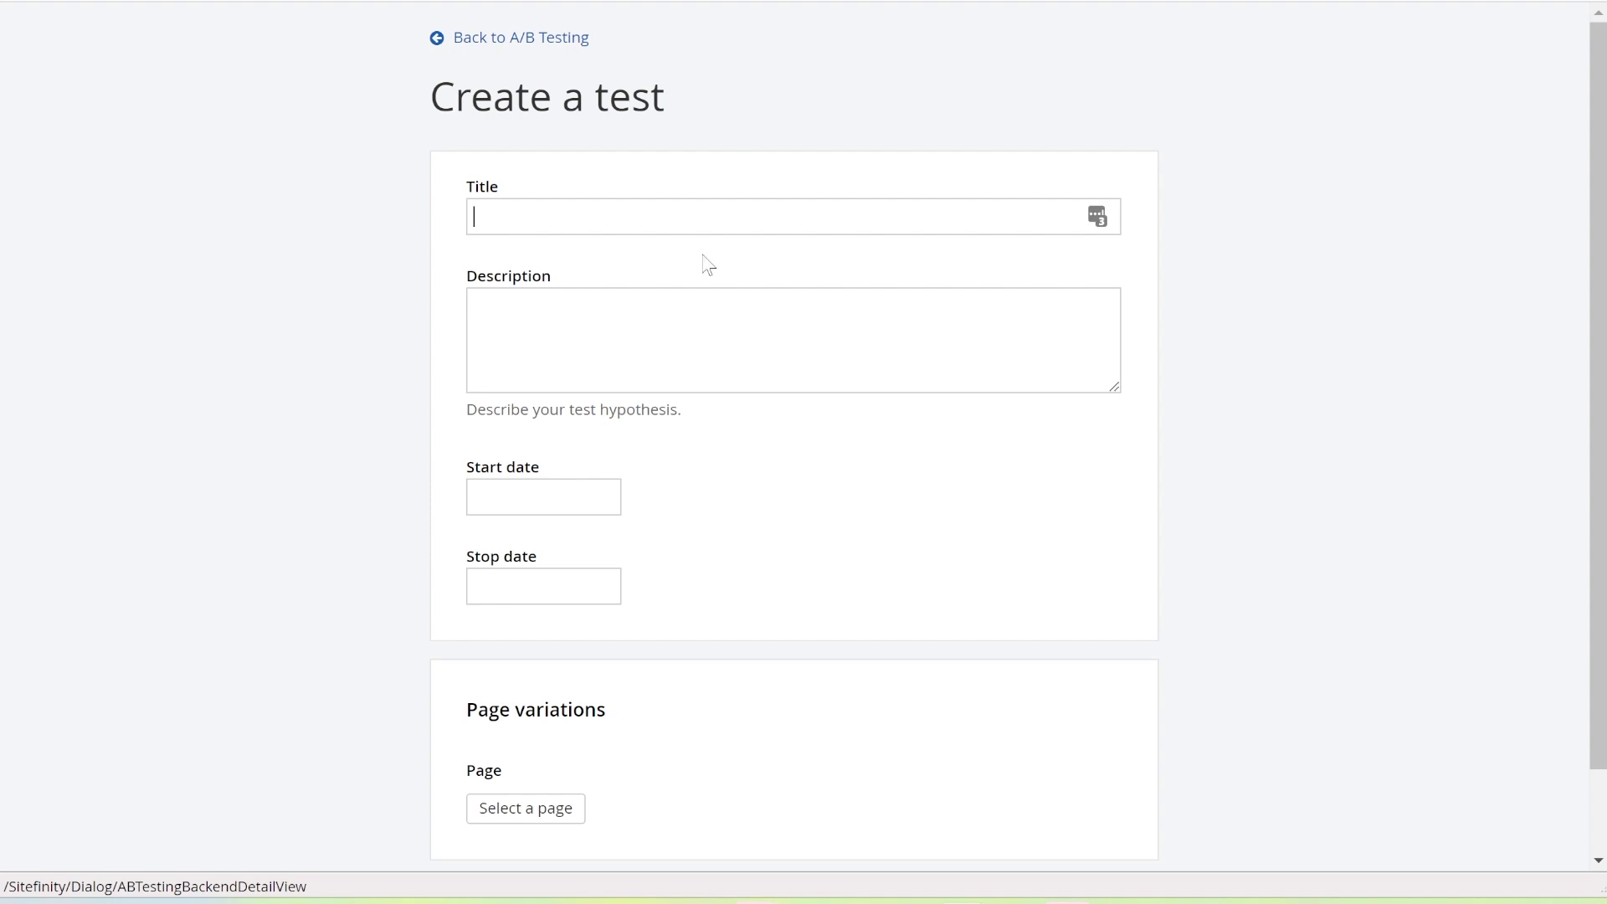
type("Sit")
type("efi")
type("nity Isni")
type("gh")
key("BackSpace")
key("BackSpace")
type("nis")
key("BackSpace")
key("BackSpace")
type("sight Lead")
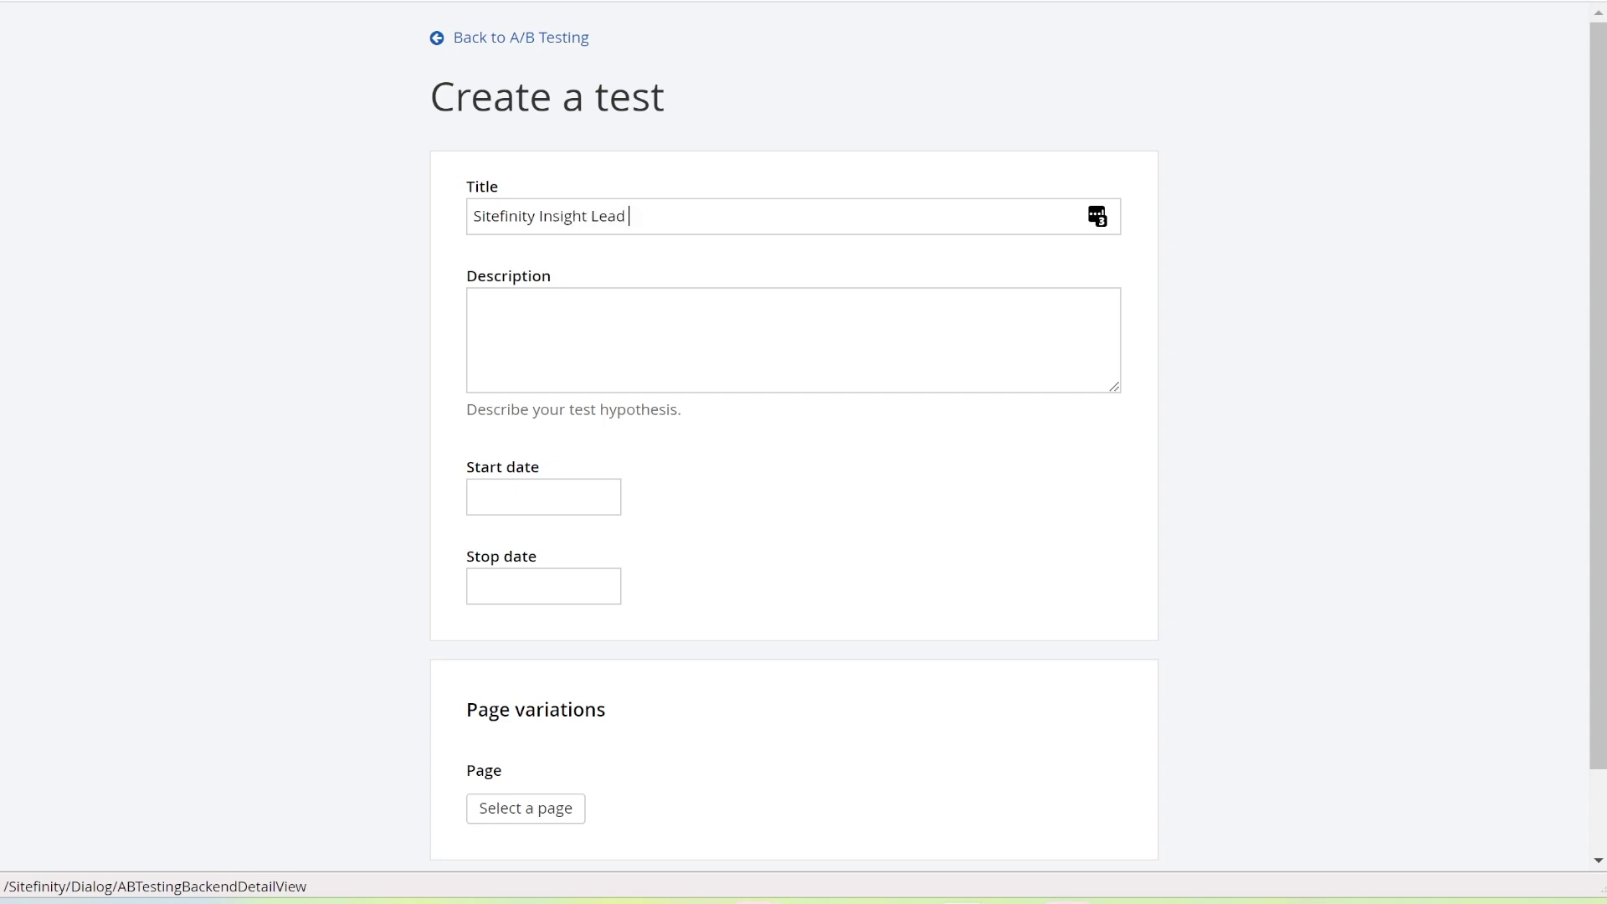
type(" Conversion")
key("Tab")
type("I want")
type(" to know which page la")
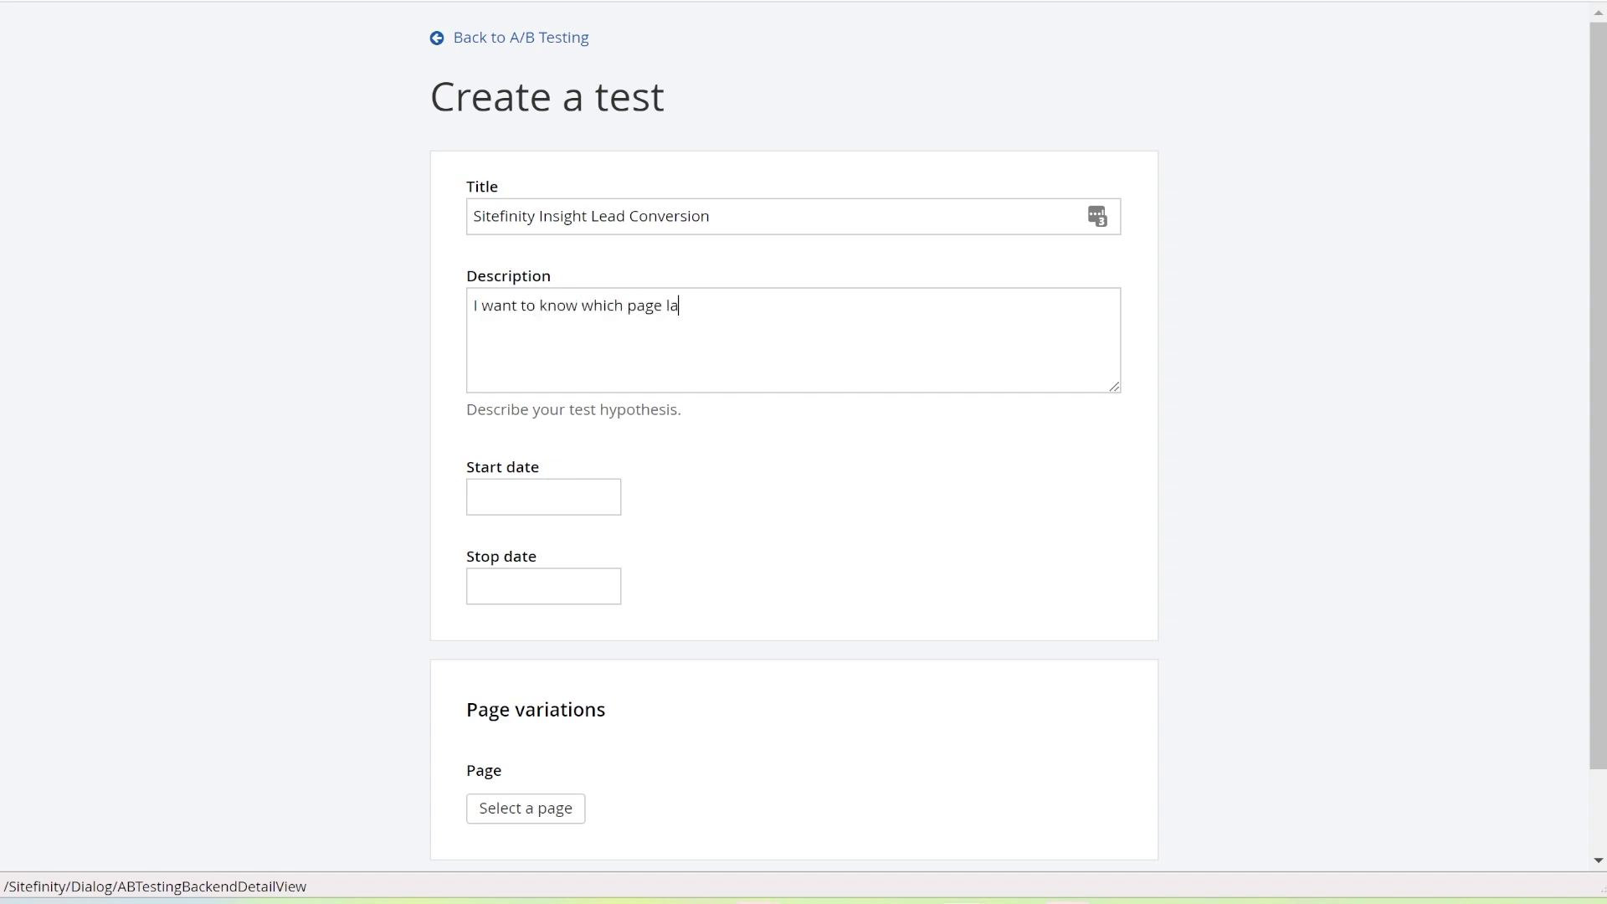
type("tou")
key("BackSpace")
key("BackSpace")
key("BackSpace")
type("yout ")
type("results in a co")
type("ntac")
Step: Schedule the test from 01/23/2023 to 02/23/2023 and run it on the Home page
left_click(528, 500)
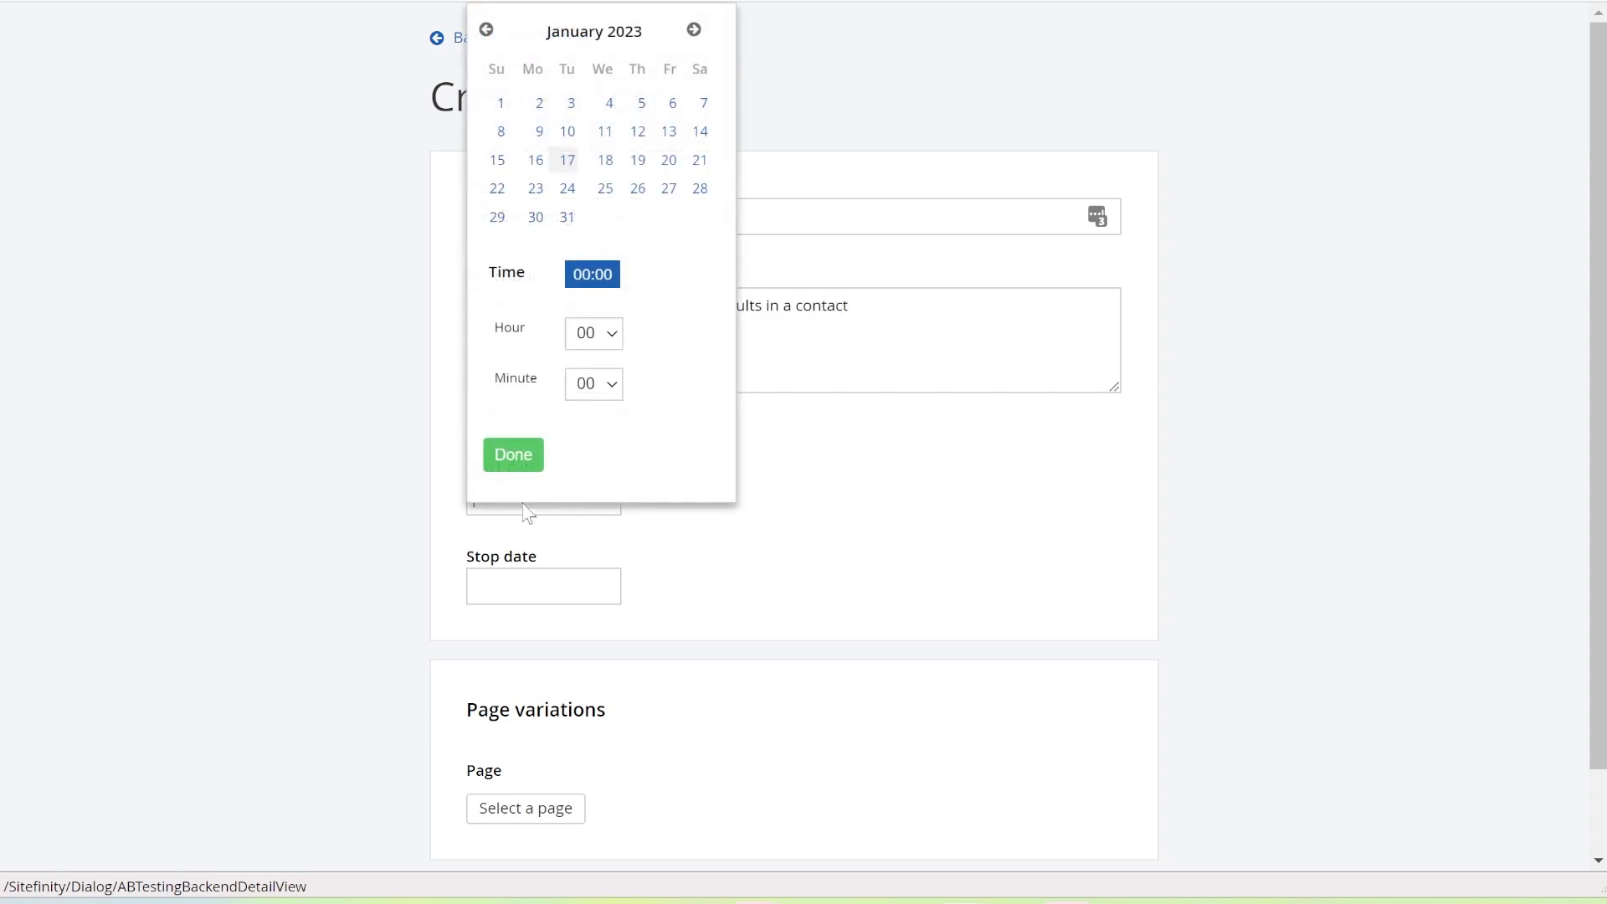
left_click(536, 189)
left_click(513, 454)
left_click(542, 587)
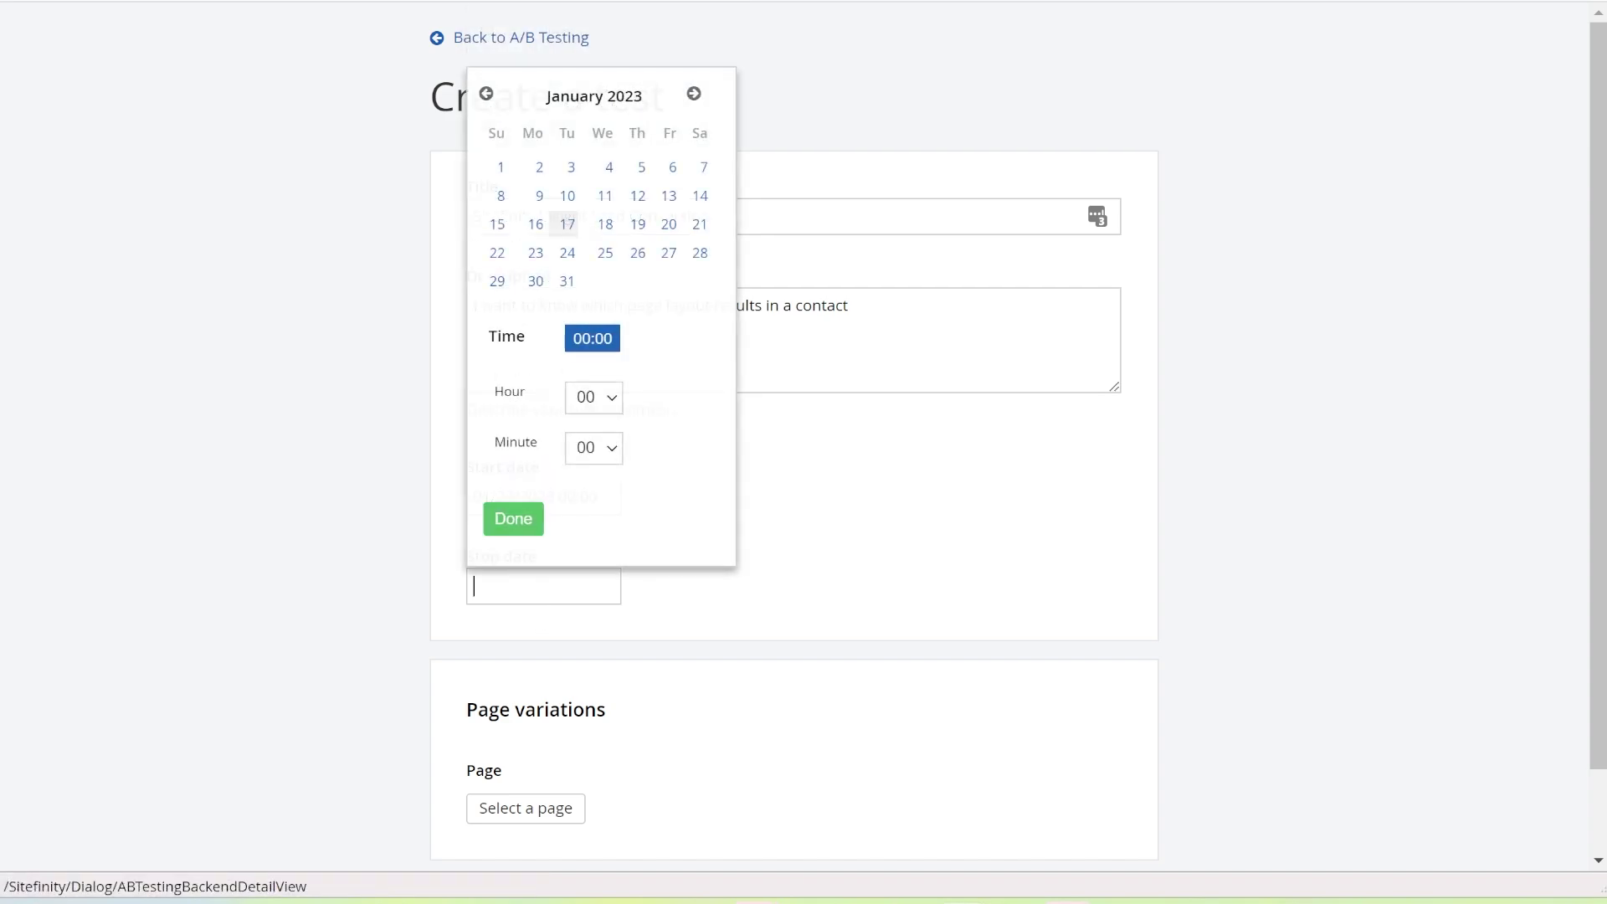
left_click(693, 94)
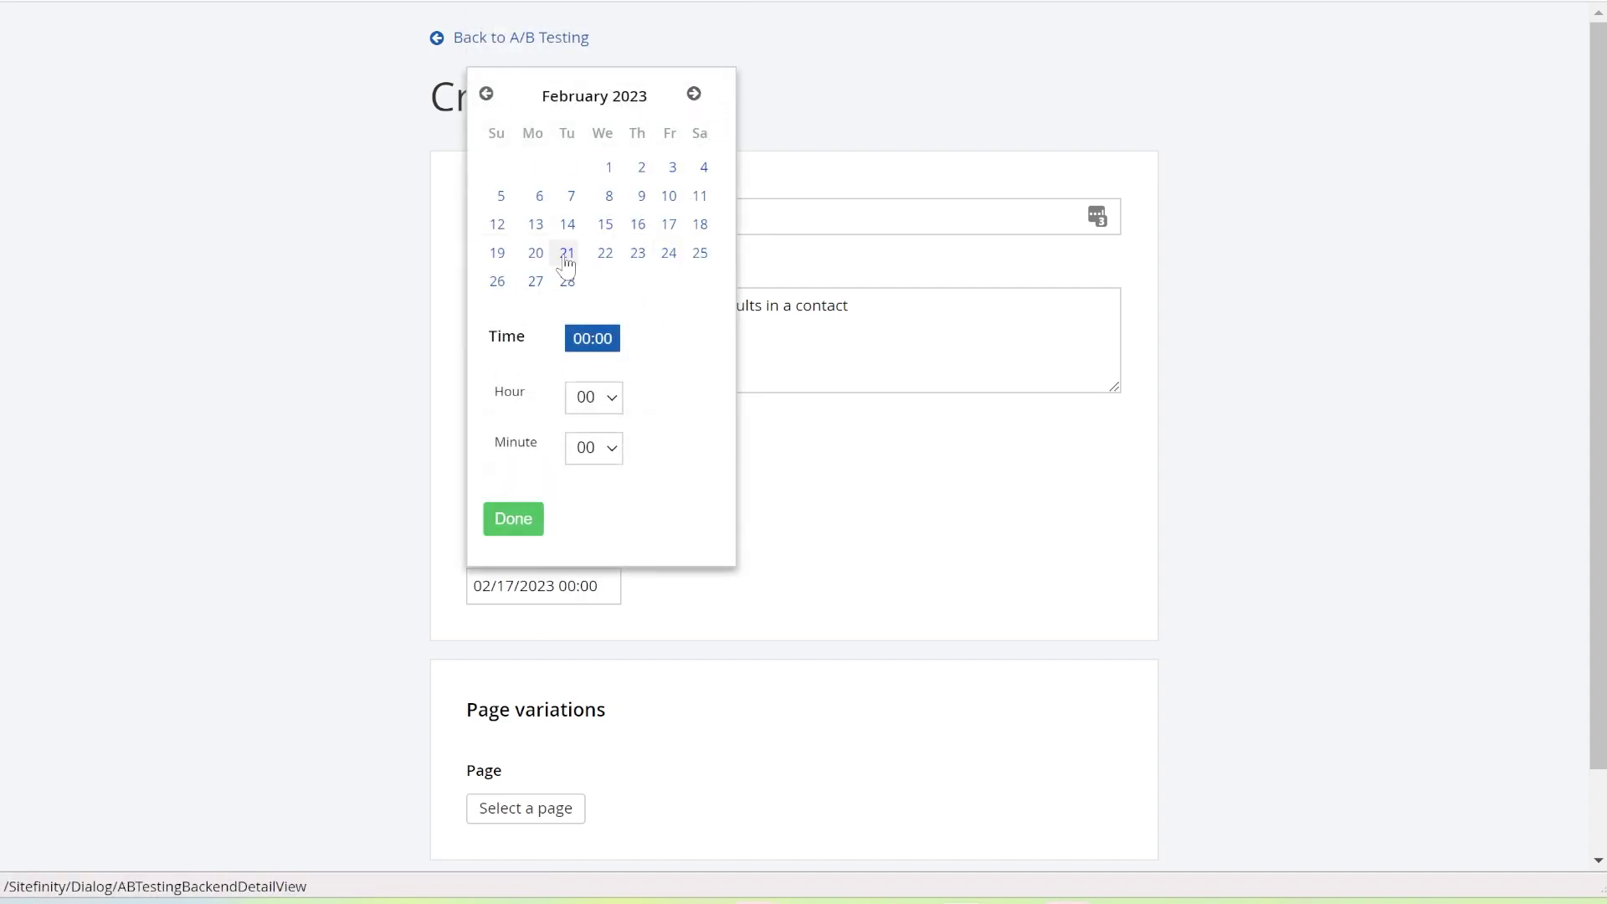
left_click(638, 253)
left_click(853, 548)
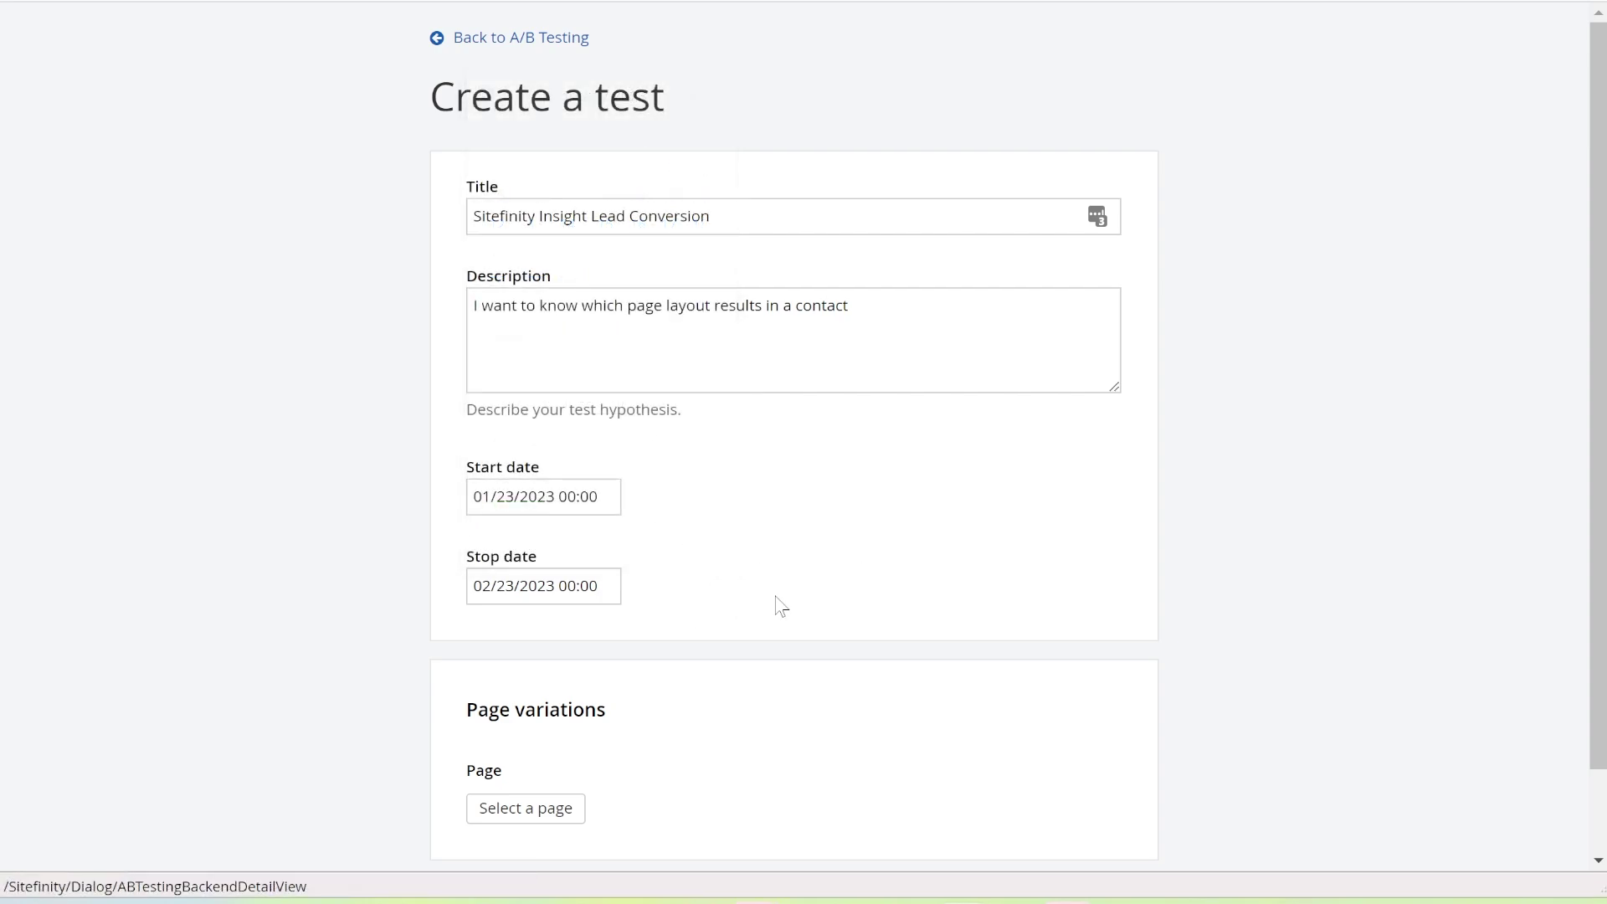
scroll(804, 577, "down", 1)
left_click(559, 714)
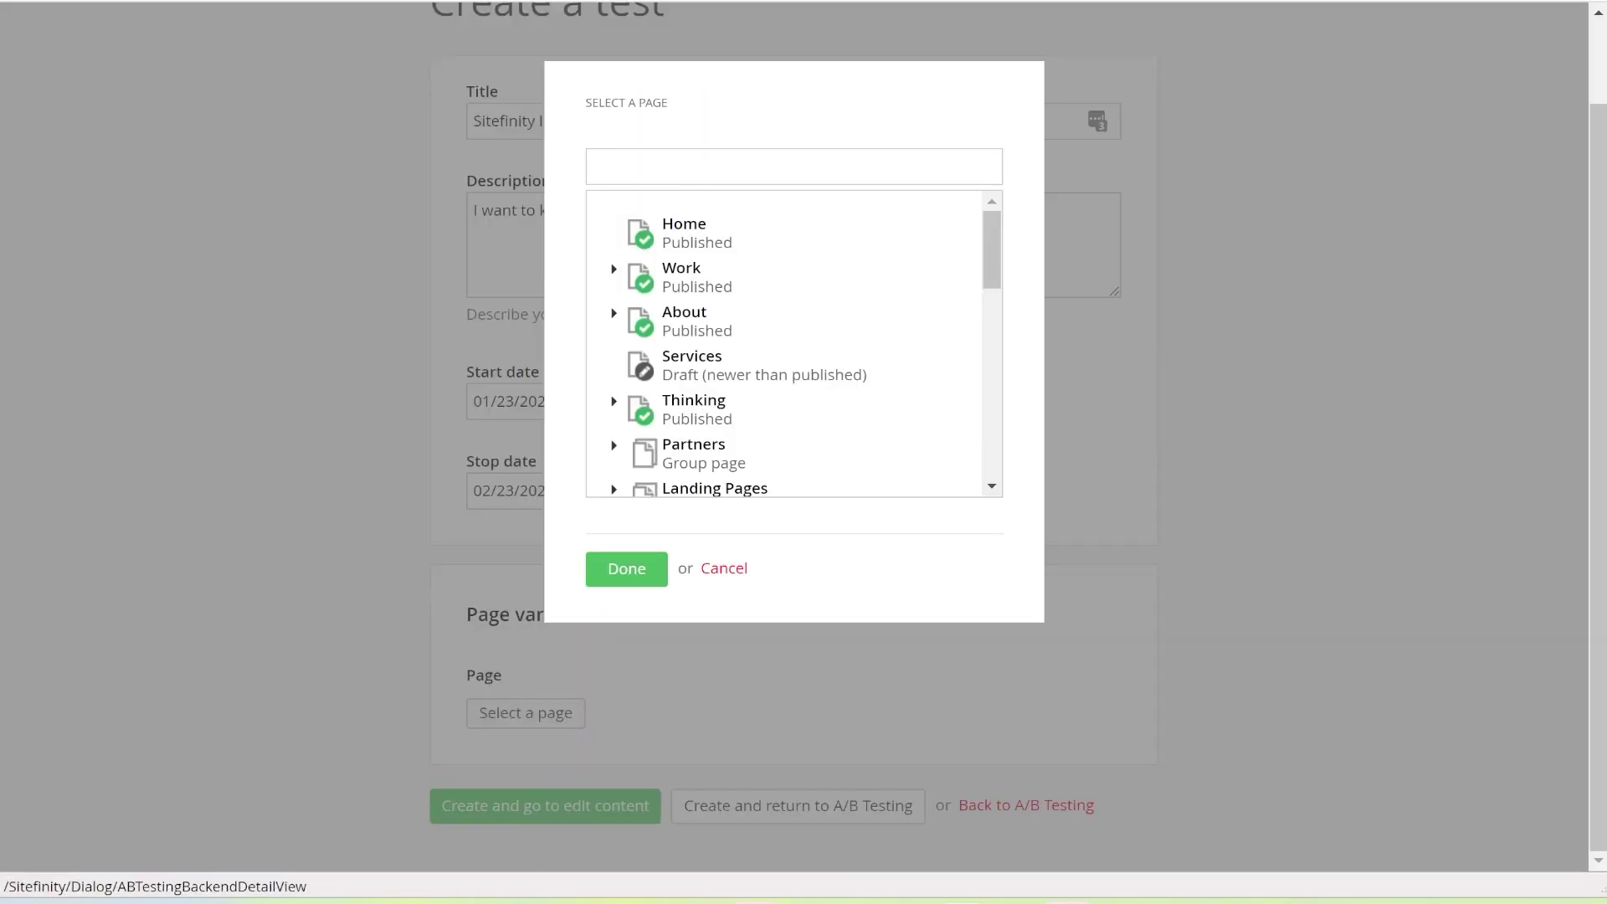
left_click(625, 569)
scroll(729, 595, "down", 5)
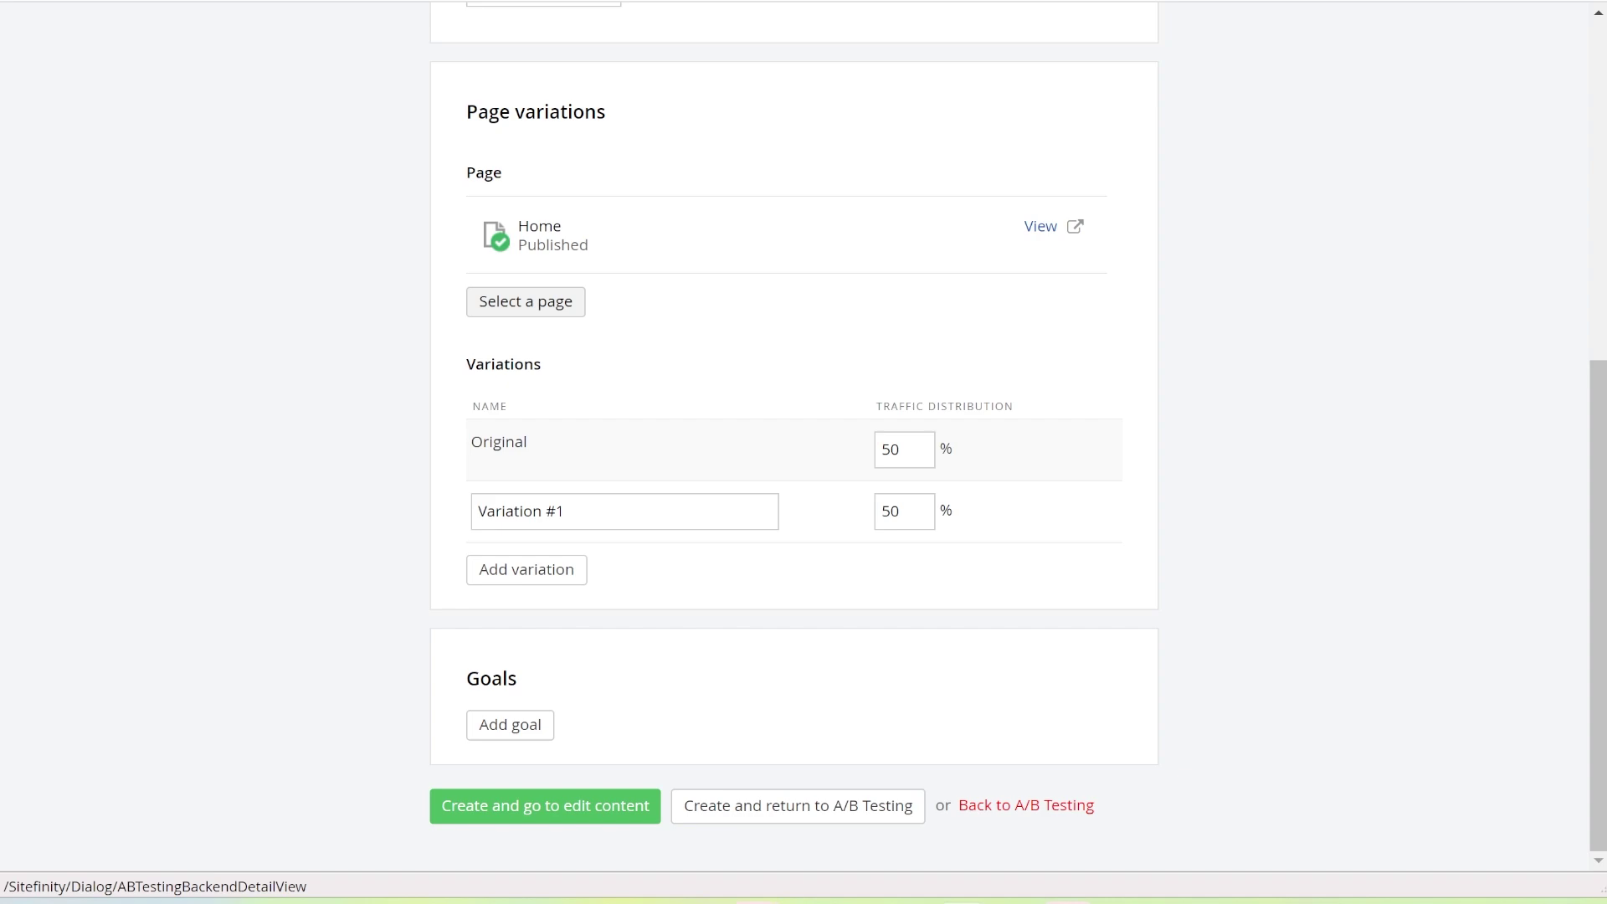
Step: Add a Sitefinity Insight conversion goal set to Sitefinity Contact Request
left_click(510, 729)
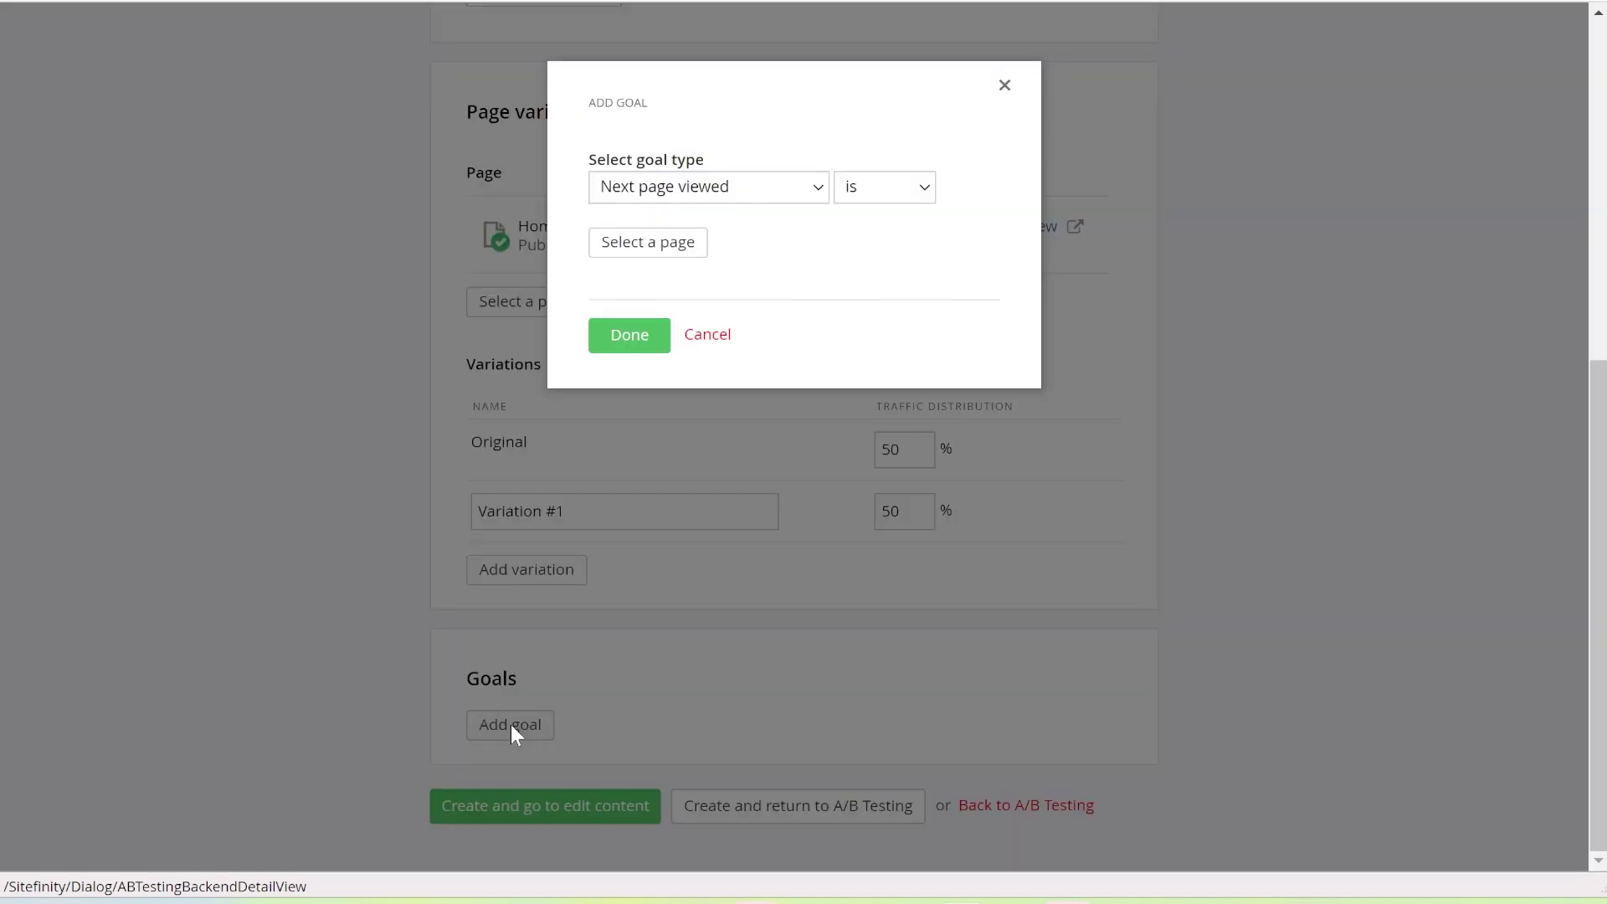
left_click(740, 186)
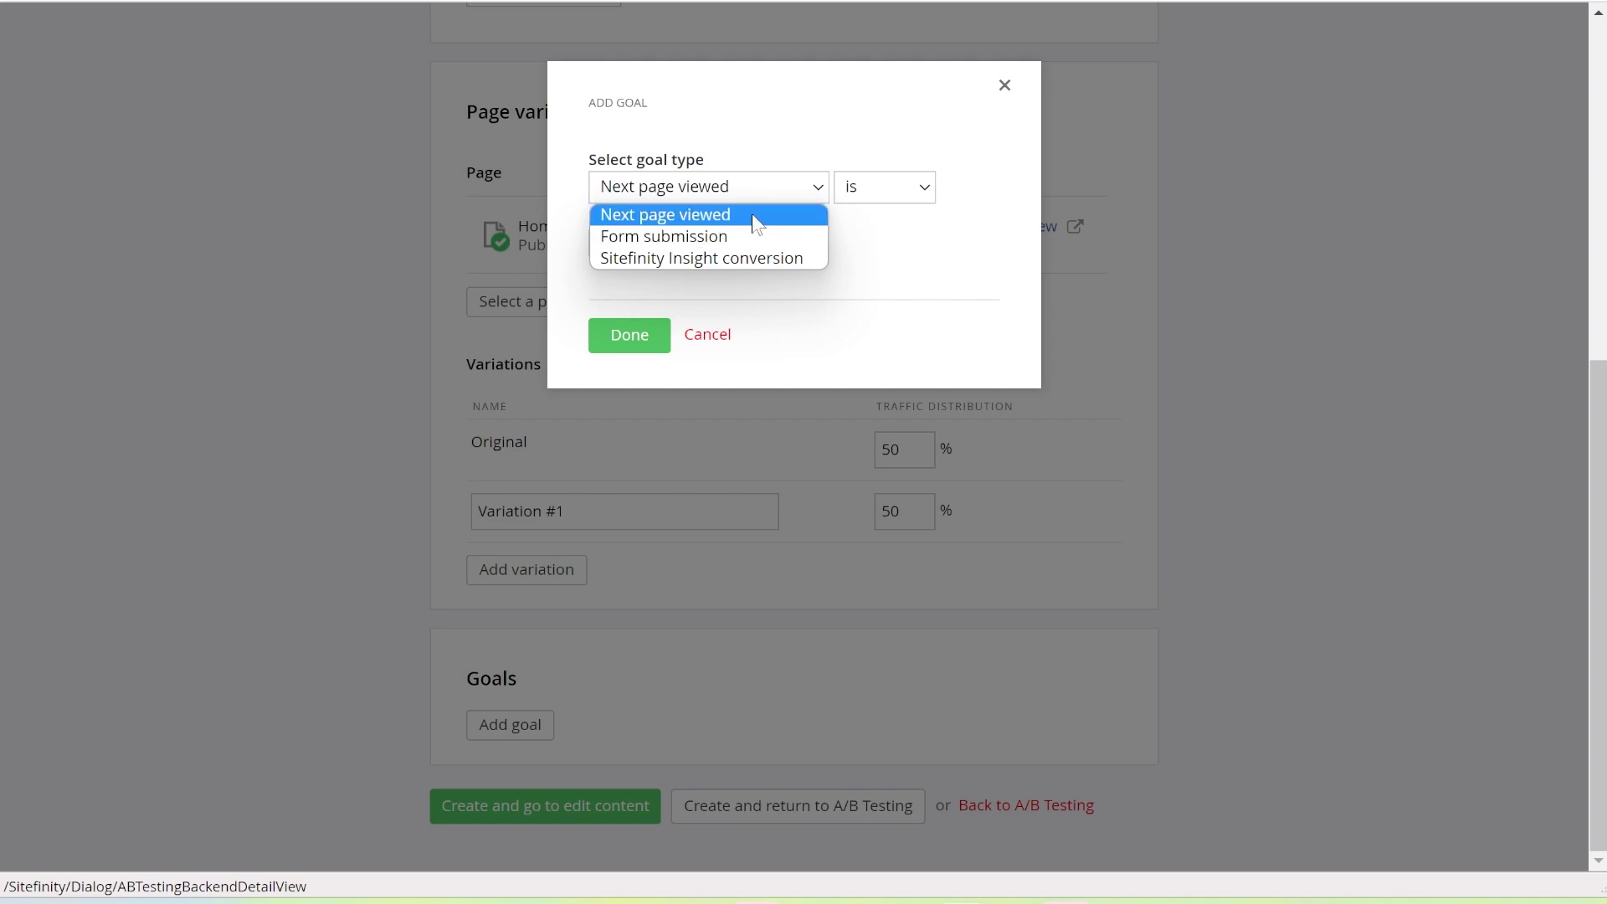
left_click(788, 259)
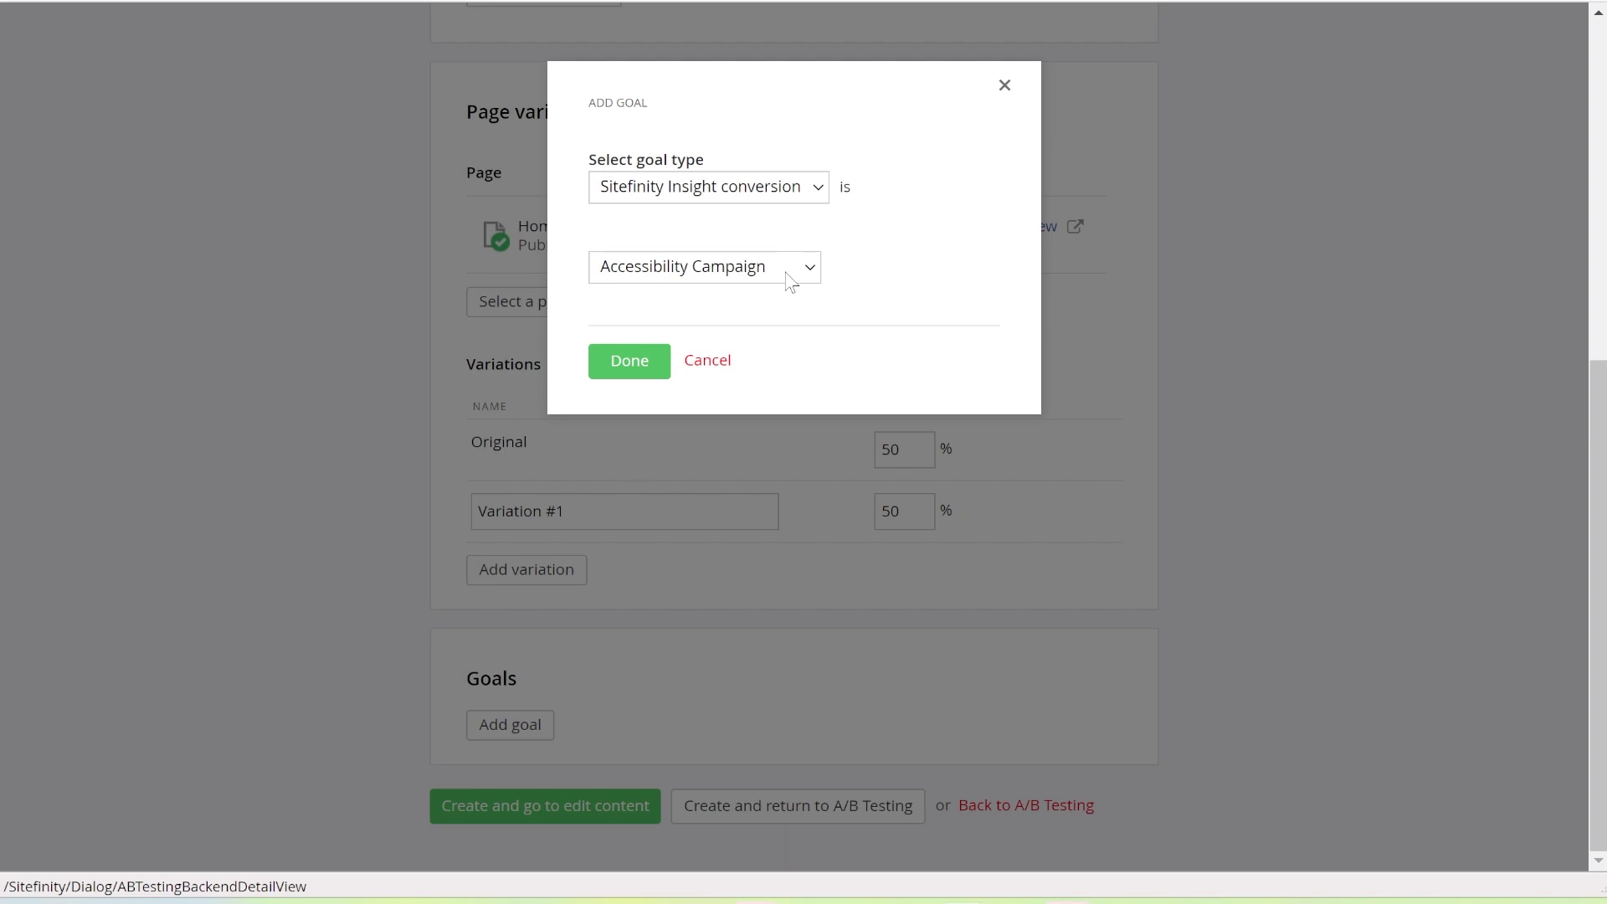
left_click(788, 269)
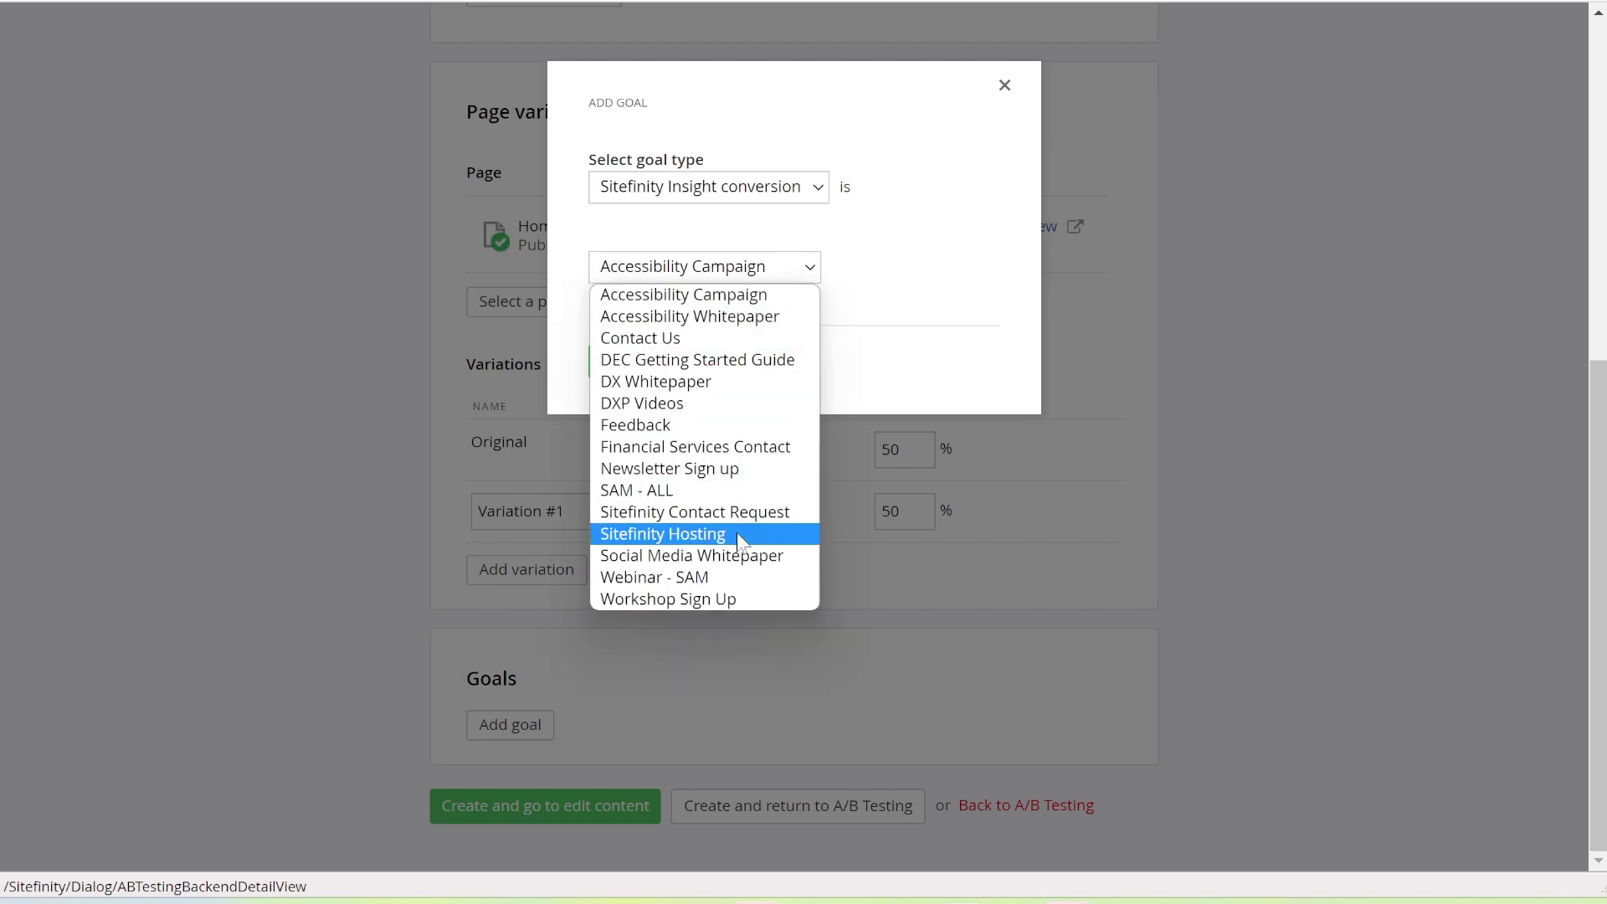
left_click(748, 513)
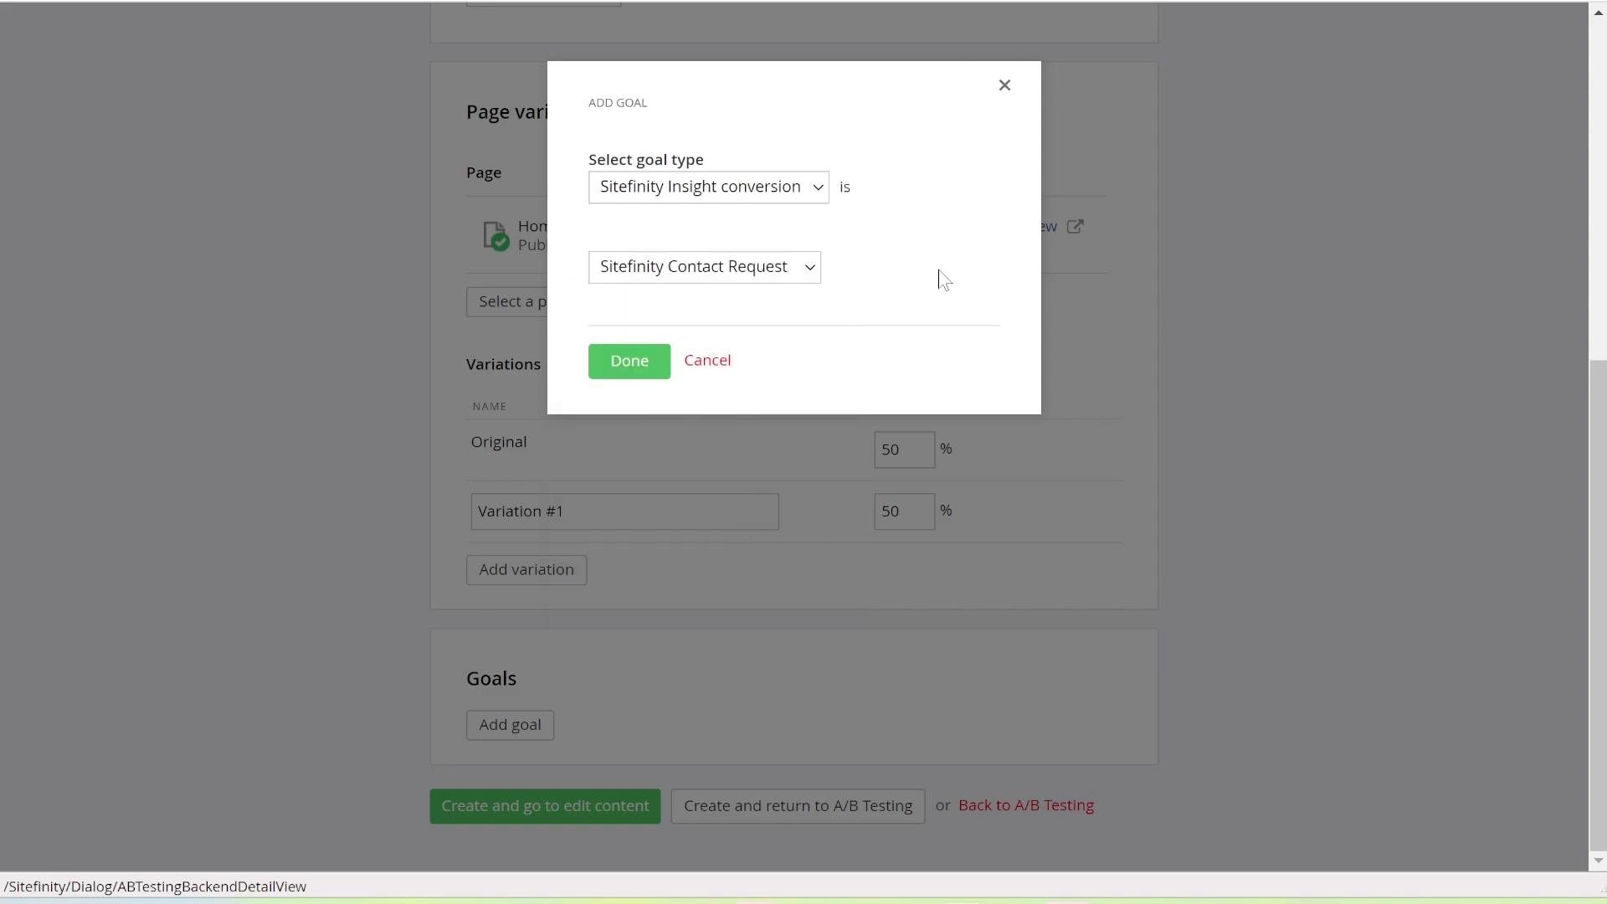
left_click(618, 371)
scroll(1297, 502, "down", 1)
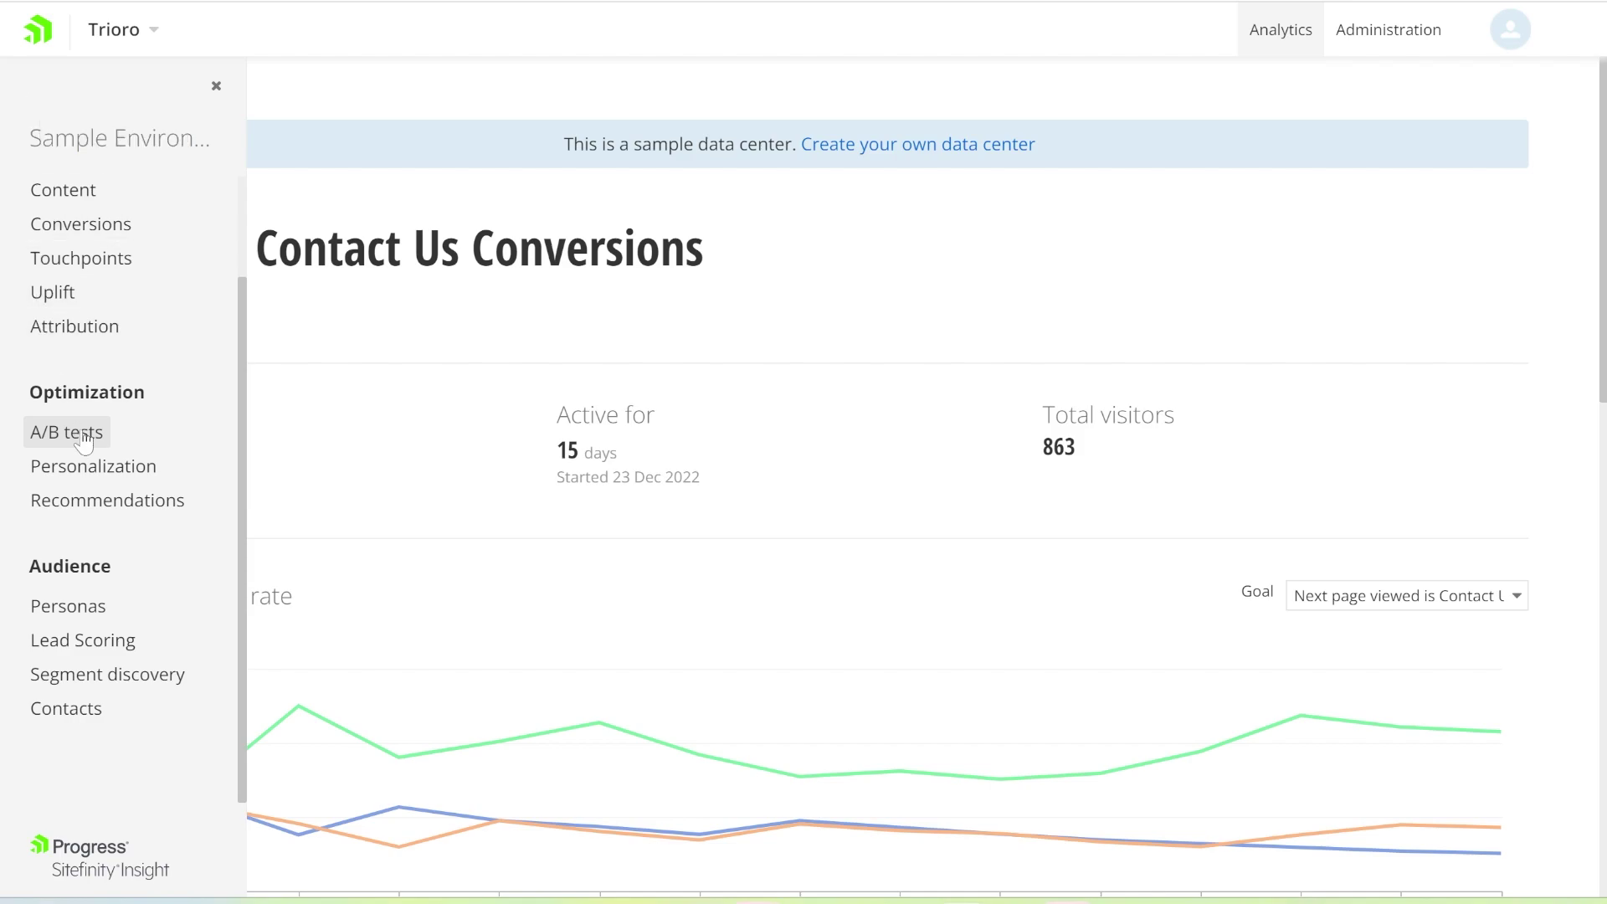
Step: Go to A/B tests under Optimization, listing the active Optimize Contact Us Conversions test
left_click(90, 449)
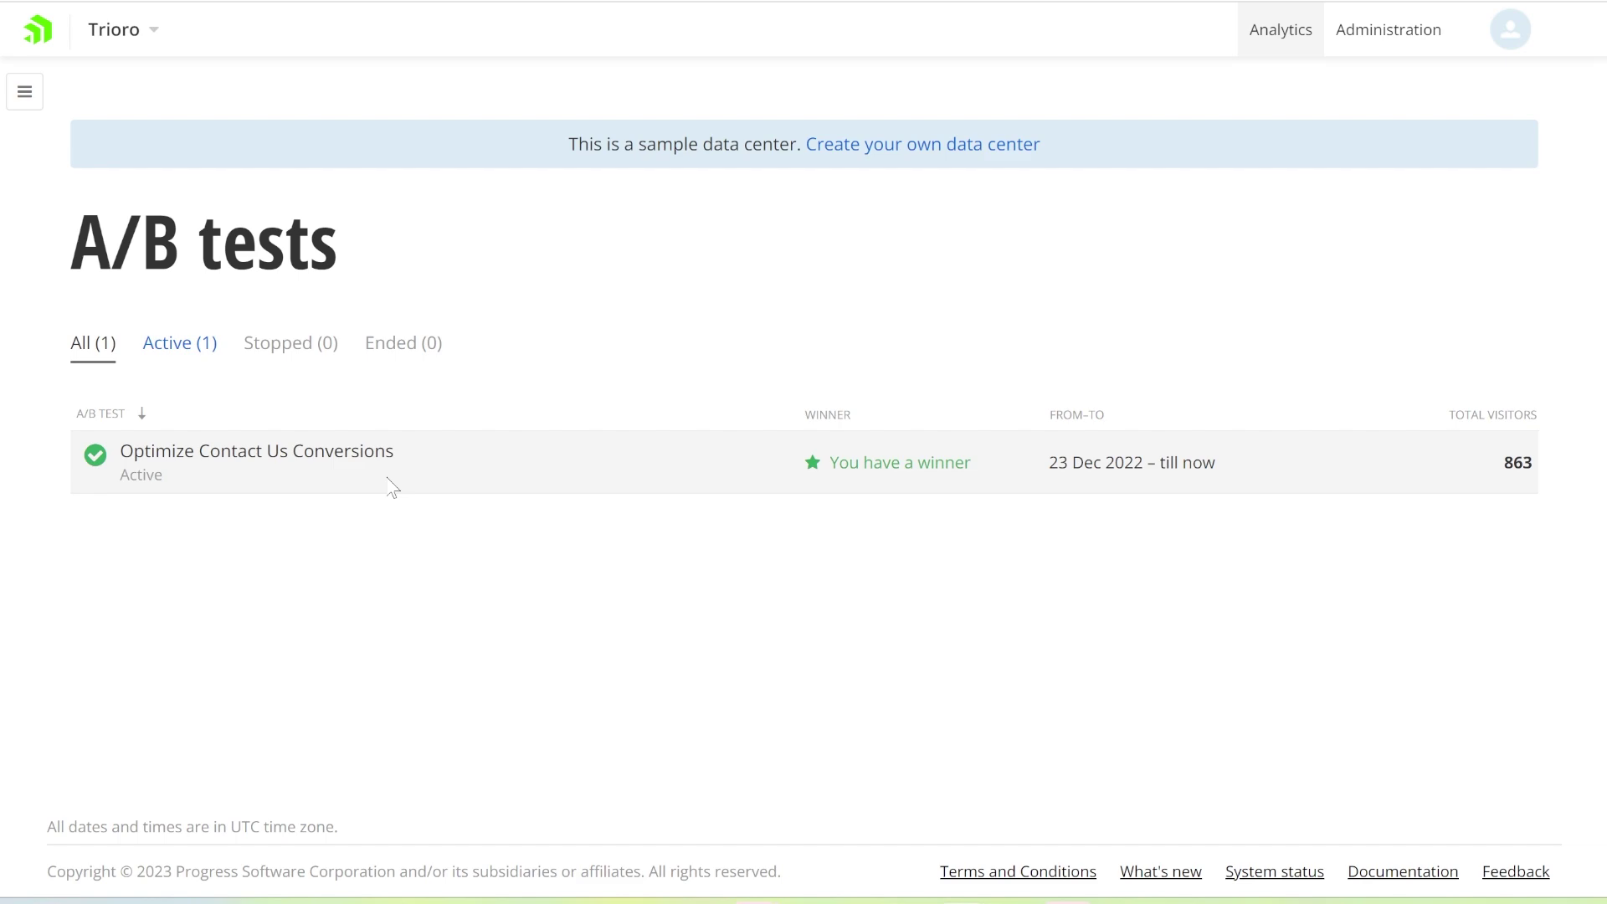
Step: Open the Optimize Contact Us Conversions report, where Variation #2 wins at 4.3%
left_click(261, 467)
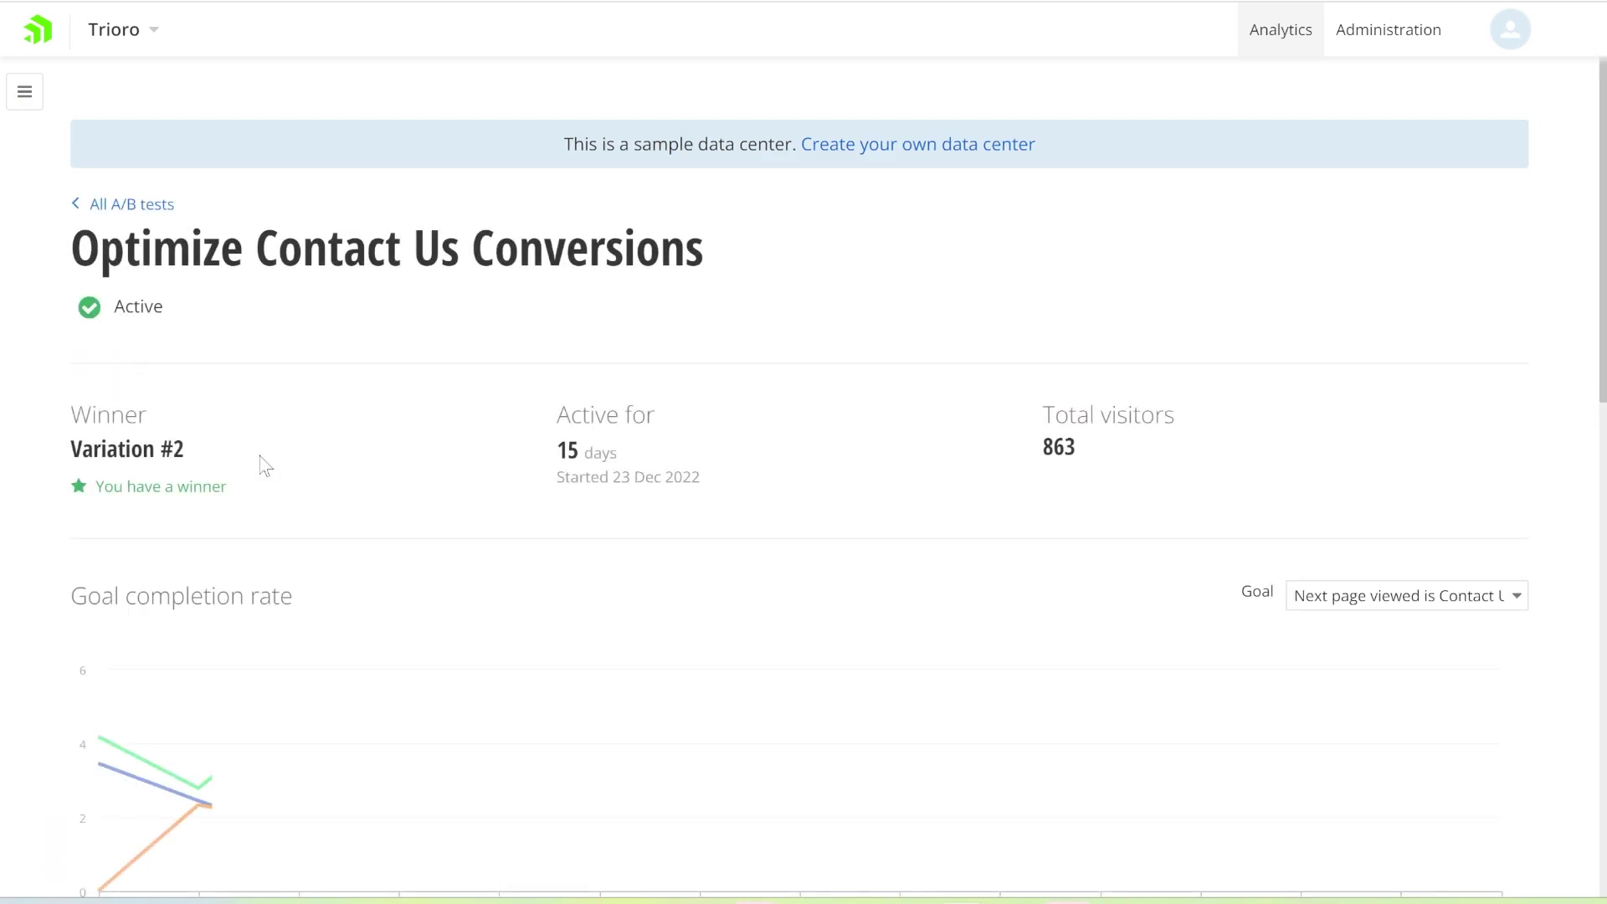
scroll(1368, 534, "down", 3)
scroll(1382, 502, "down", 2)
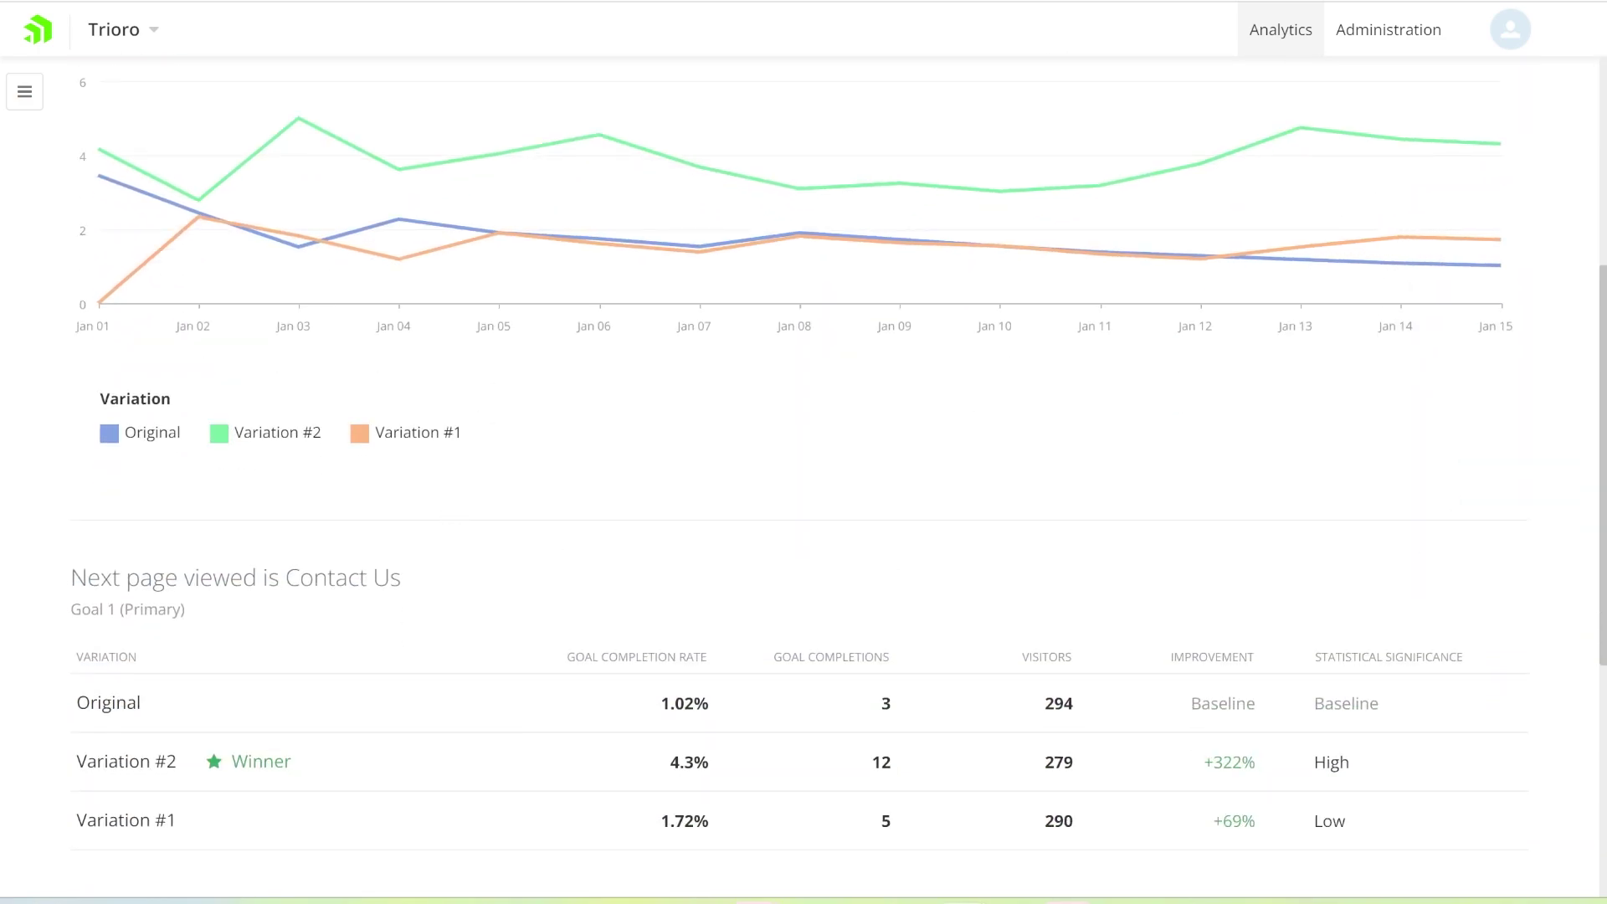
scroll(728, 419, "up", 1)
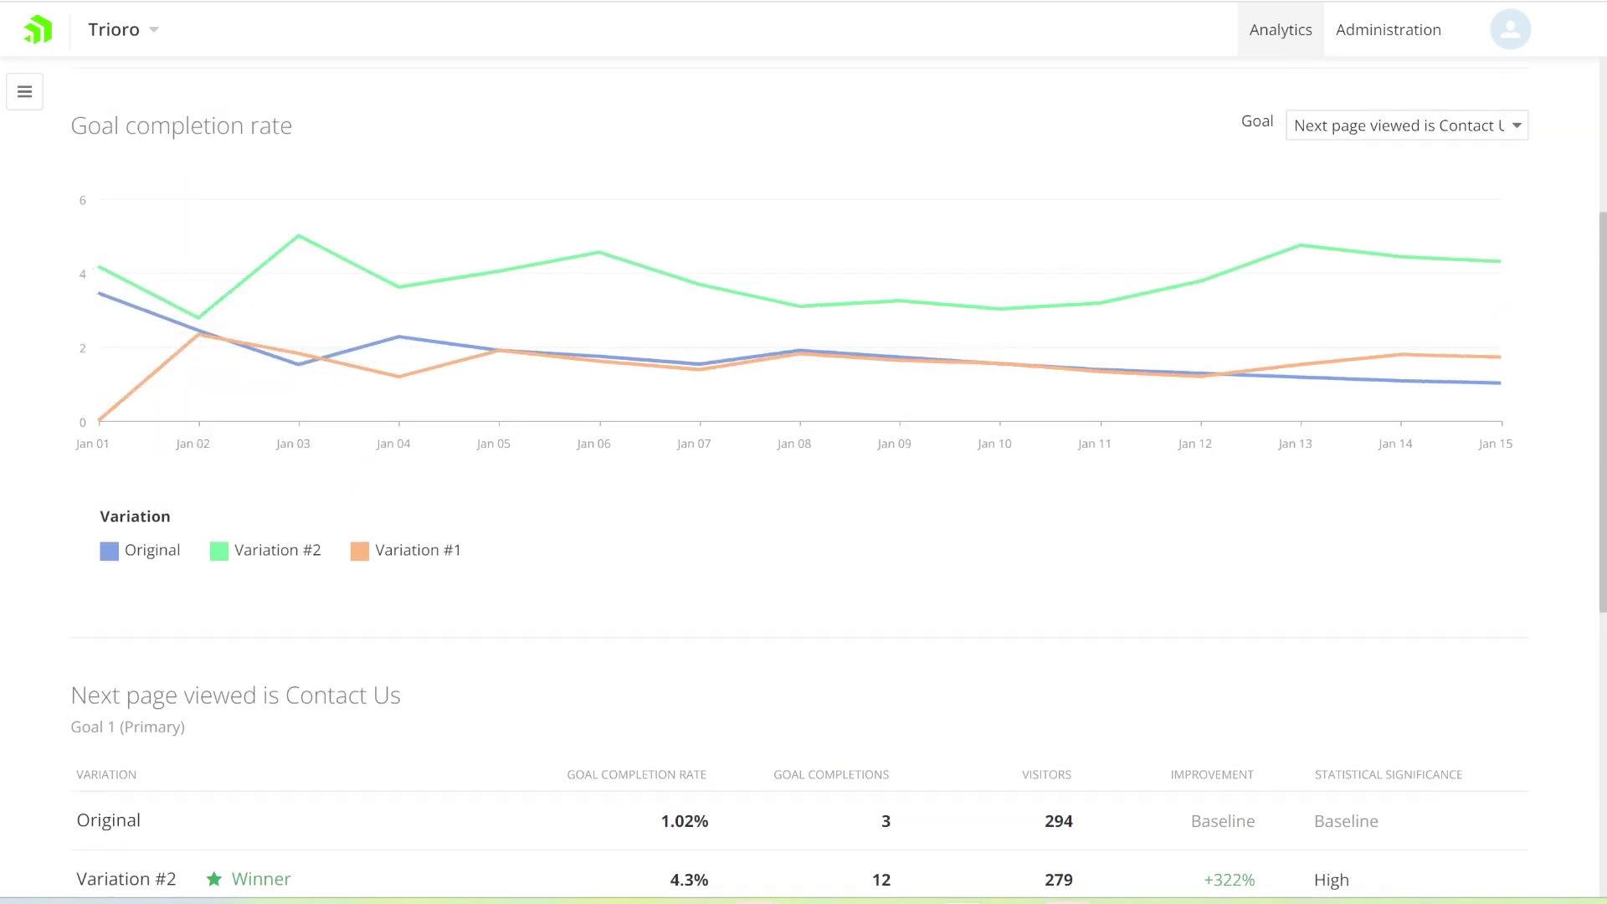
triple_click(399, 131)
left_click(400, 130)
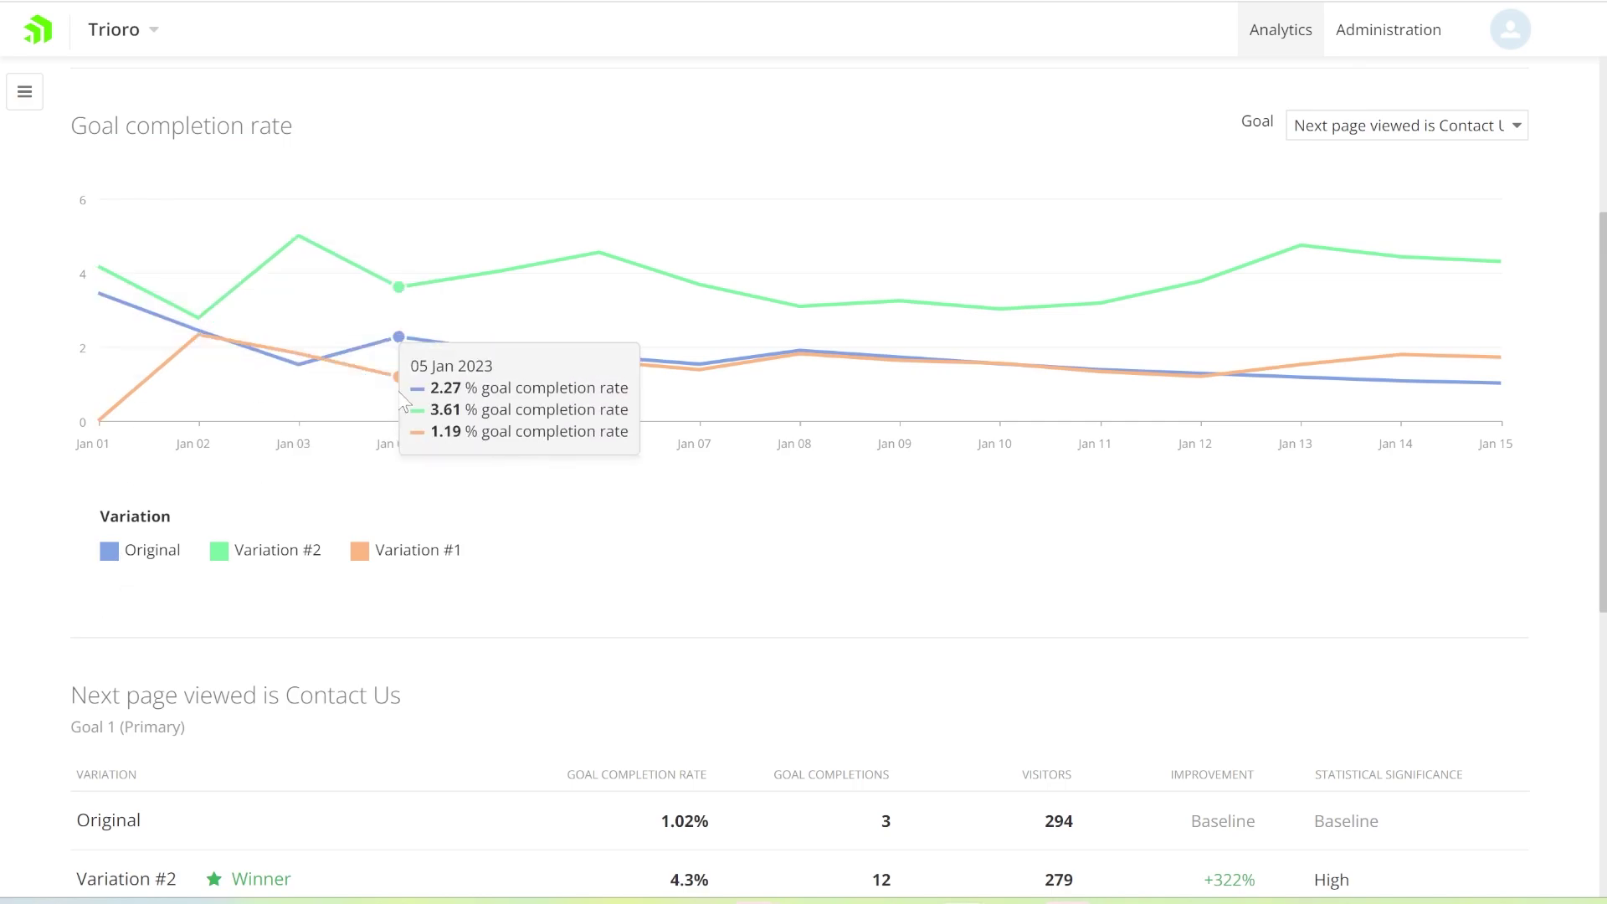
Step: Chart the 'Web Site: Submit Contact Us Form' goal, where Variation #1 wins at 5.17%
mouse_move(425, 293)
left_click(1430, 130)
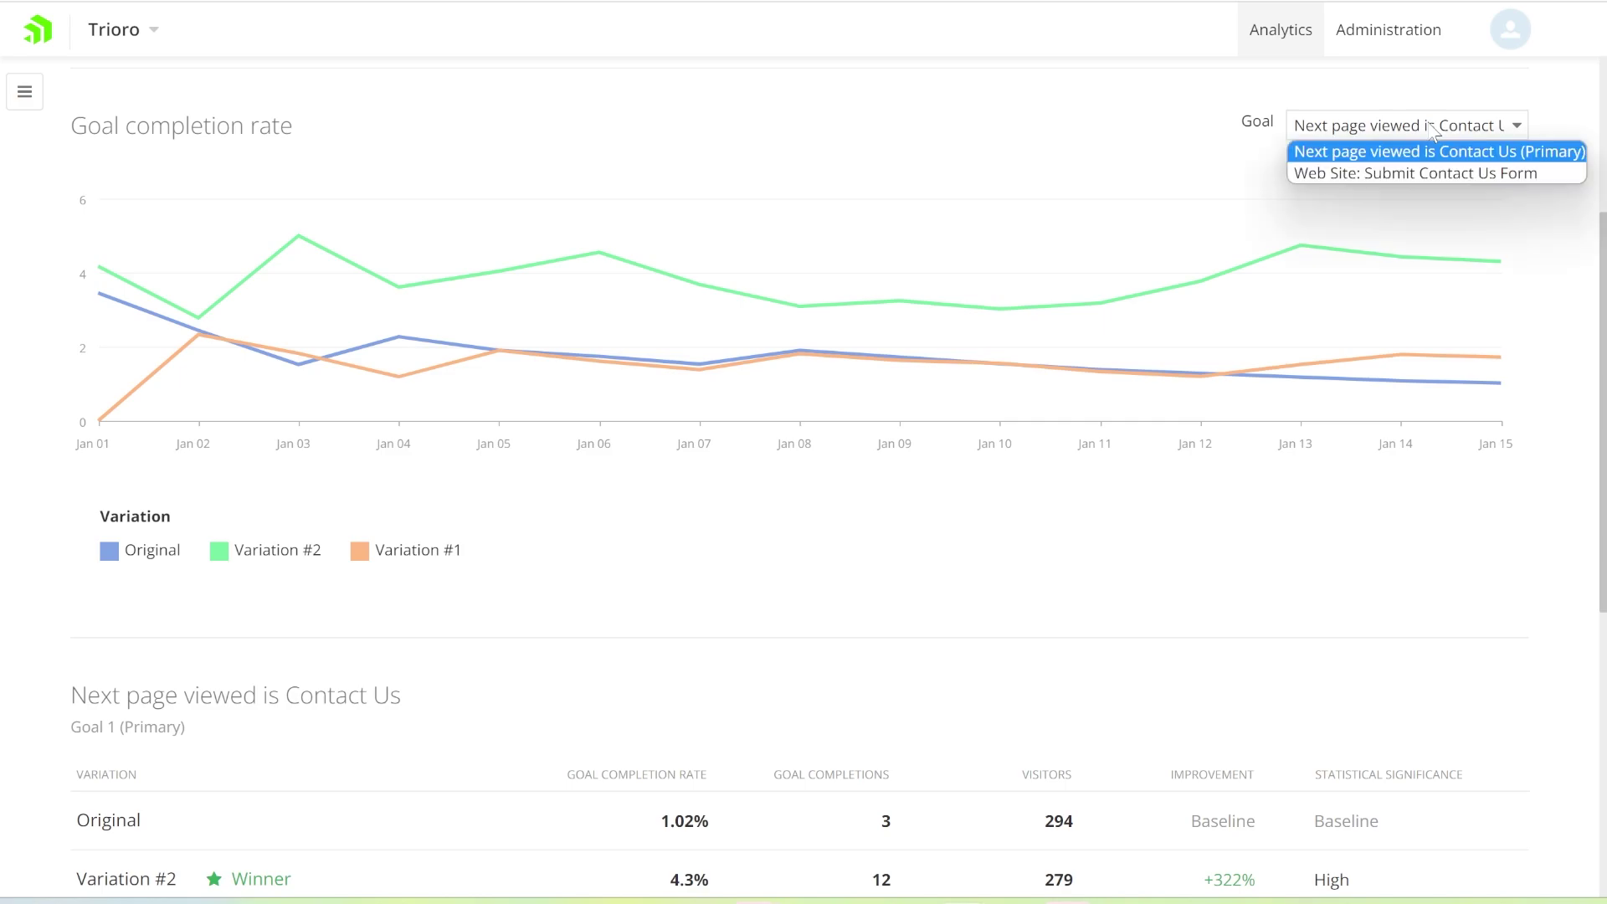
left_click(1477, 171)
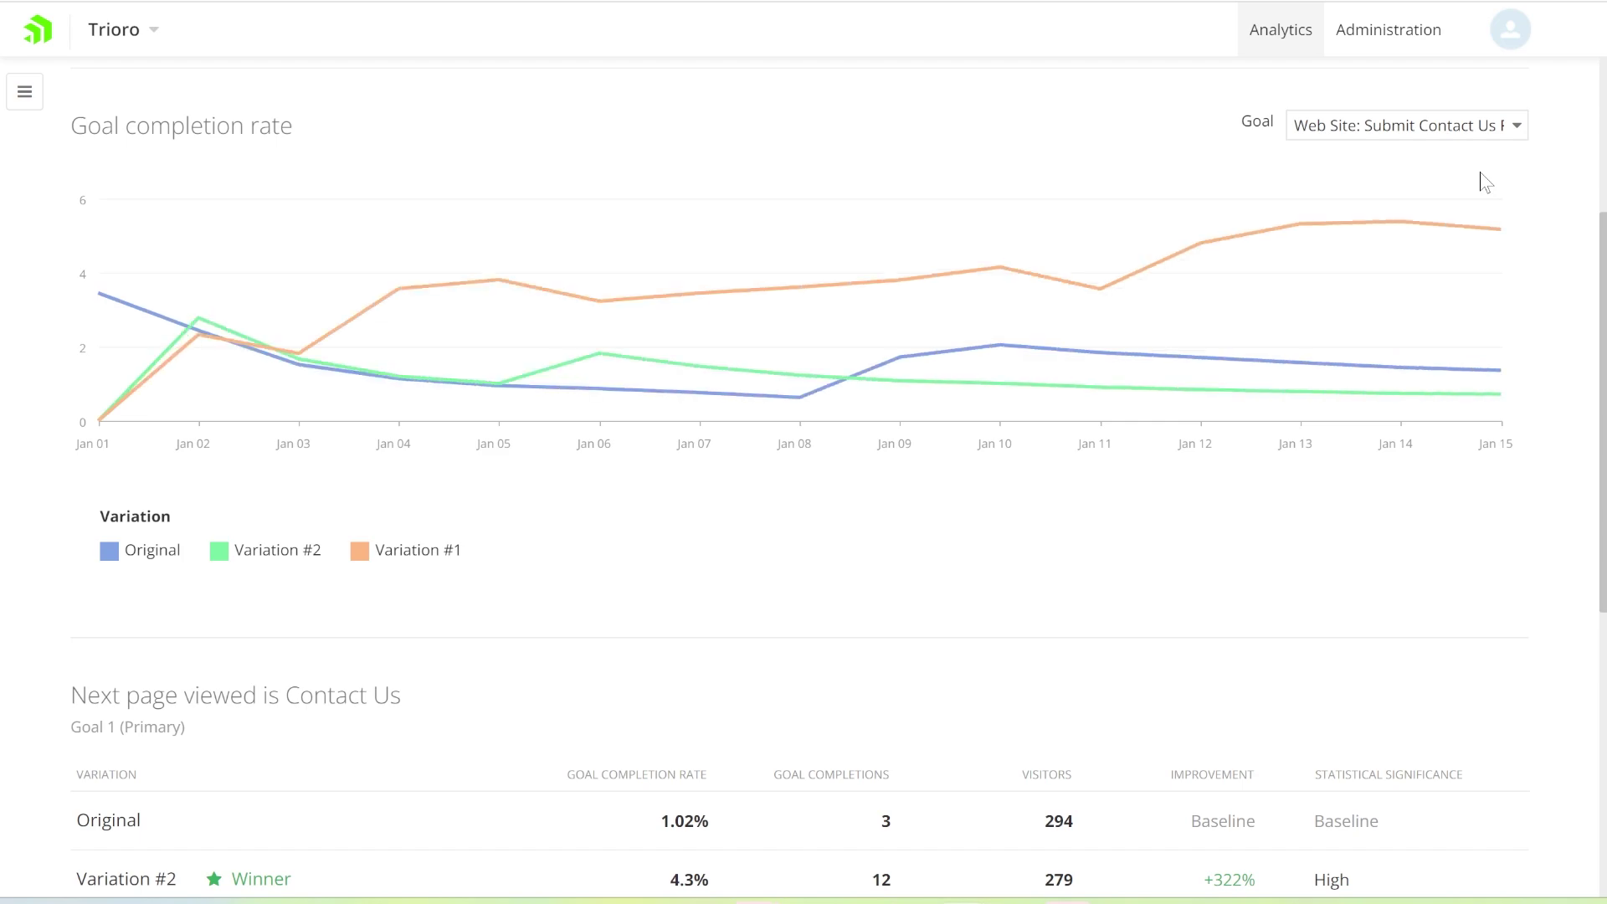
scroll(1491, 257, "down", 5)
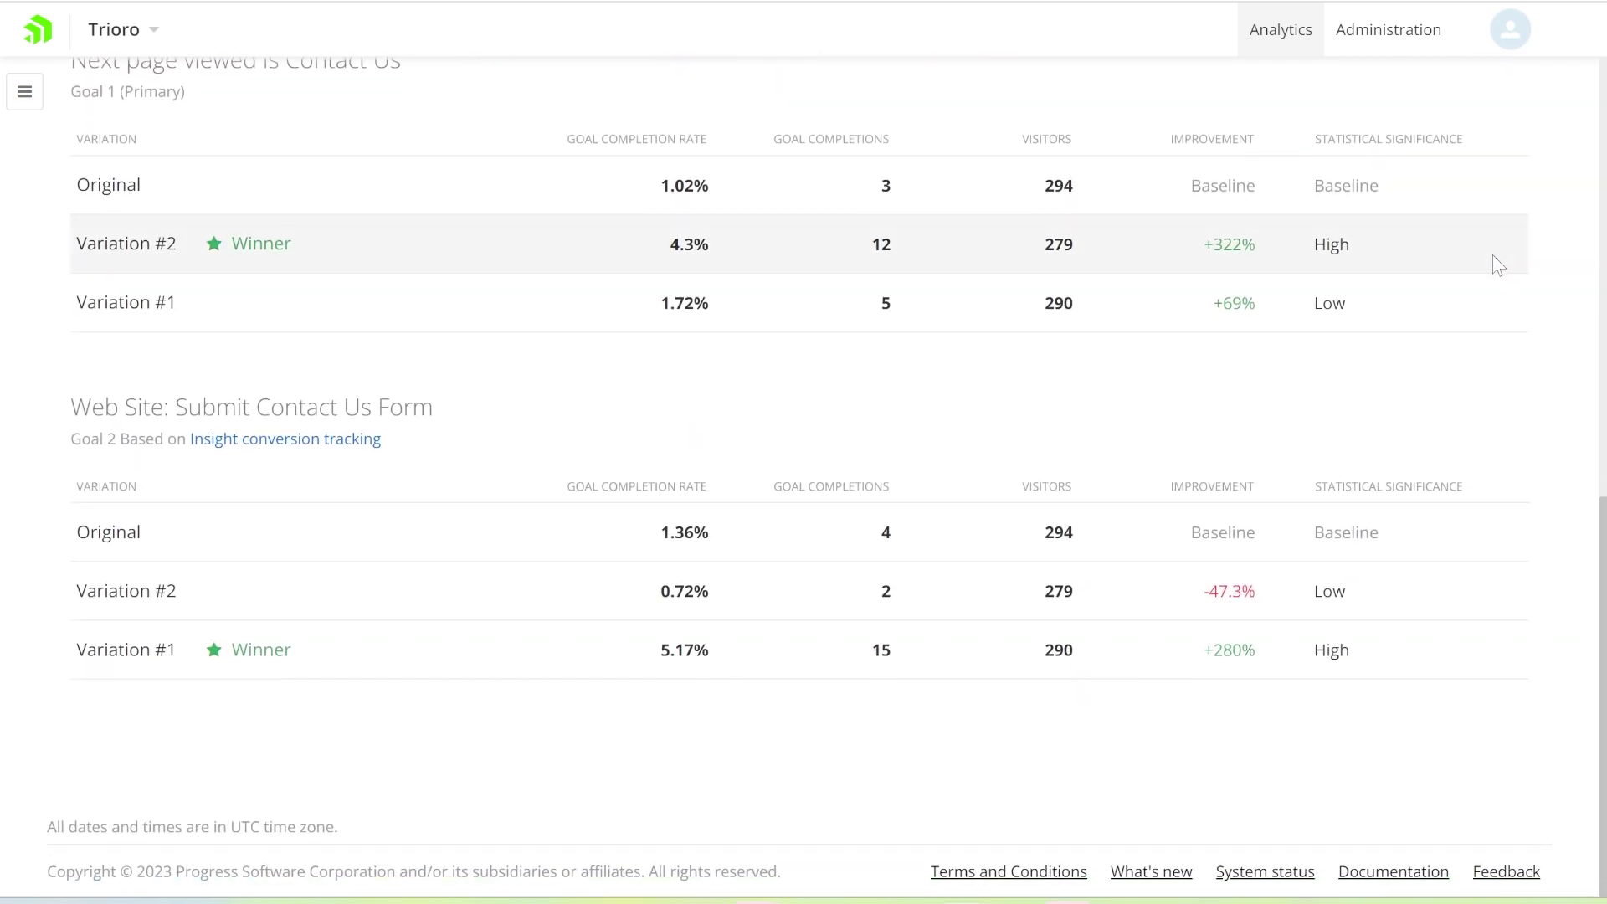